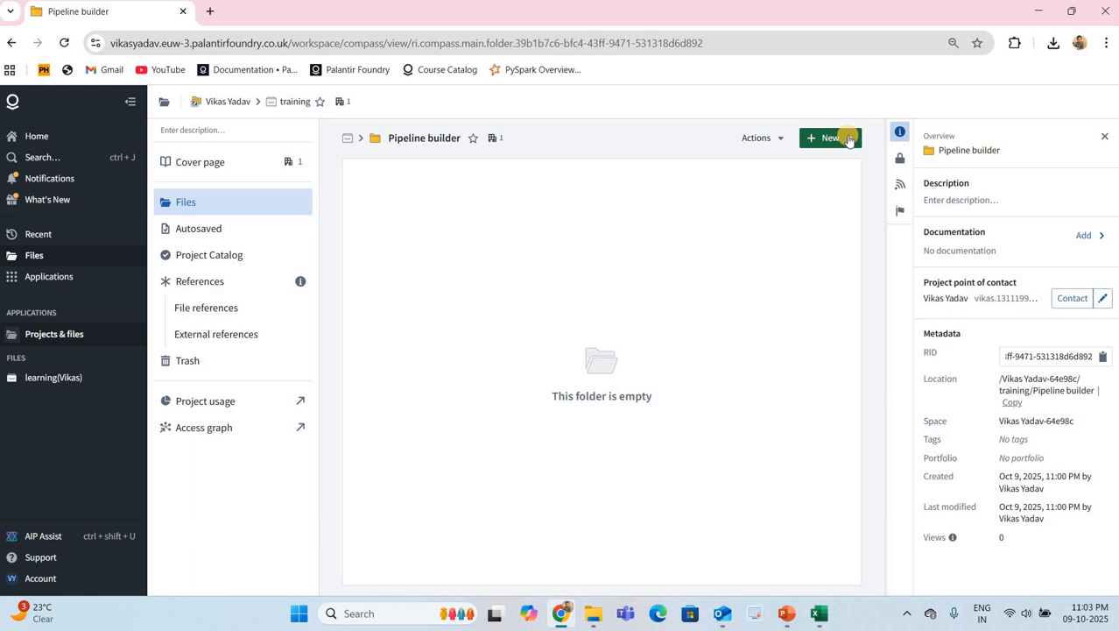
Start a new Pipeline Builder resource in the empty Pipeline builder folder.
click(848, 140)
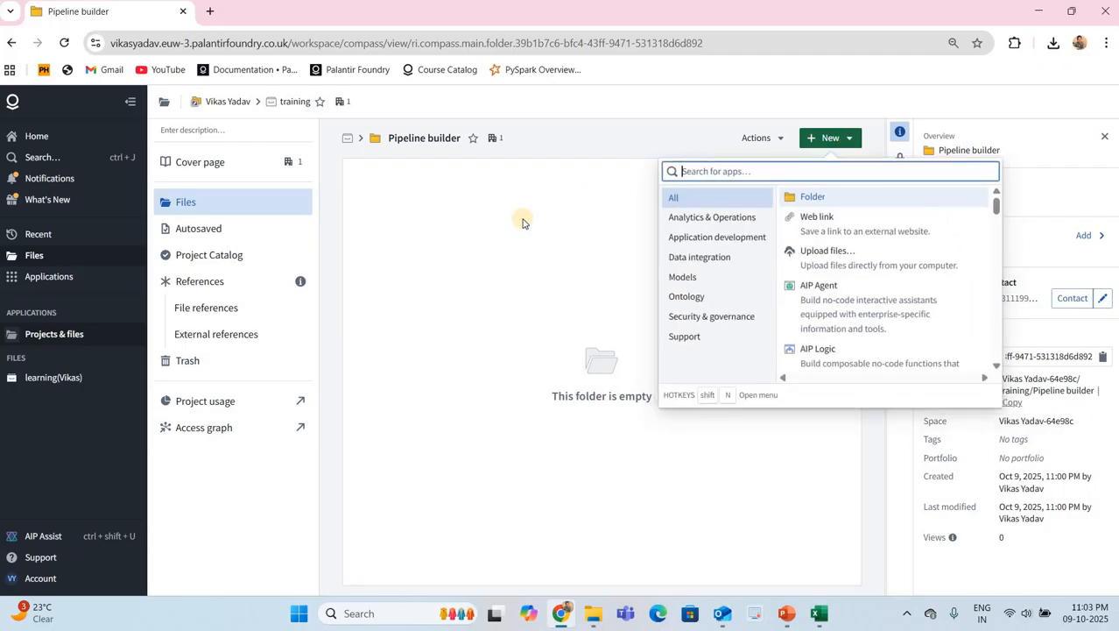
click(406, 197)
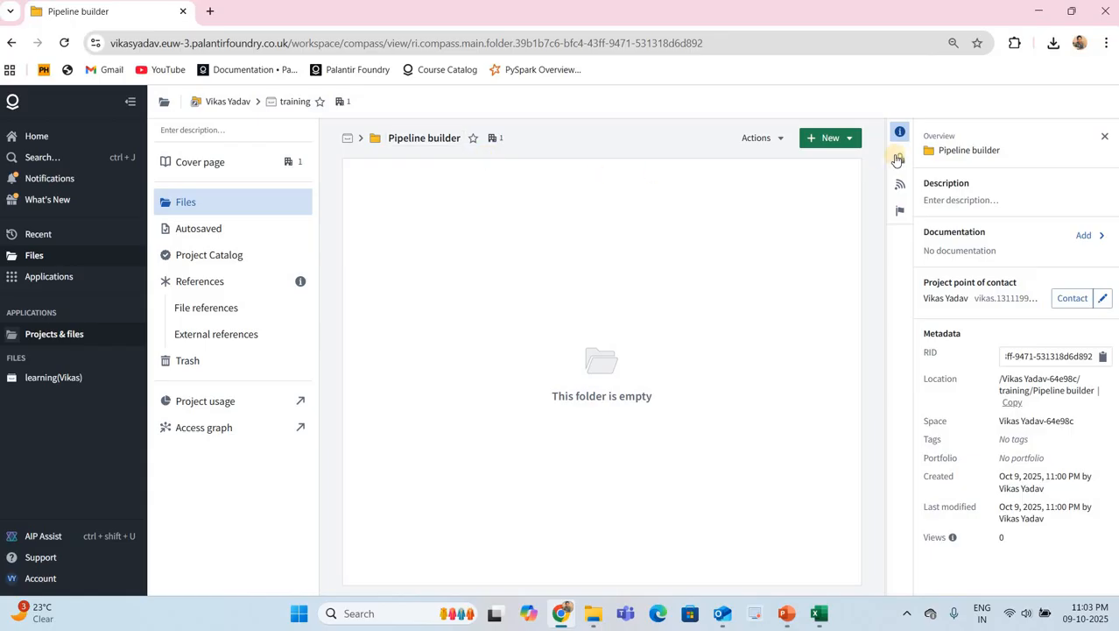
click(851, 142)
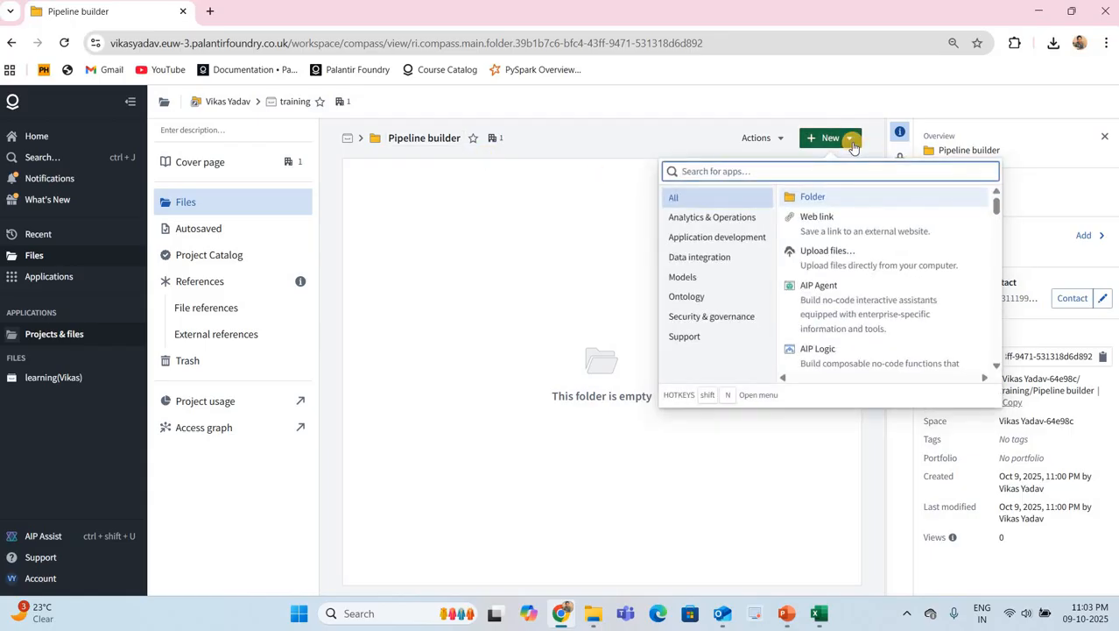
text(pip)
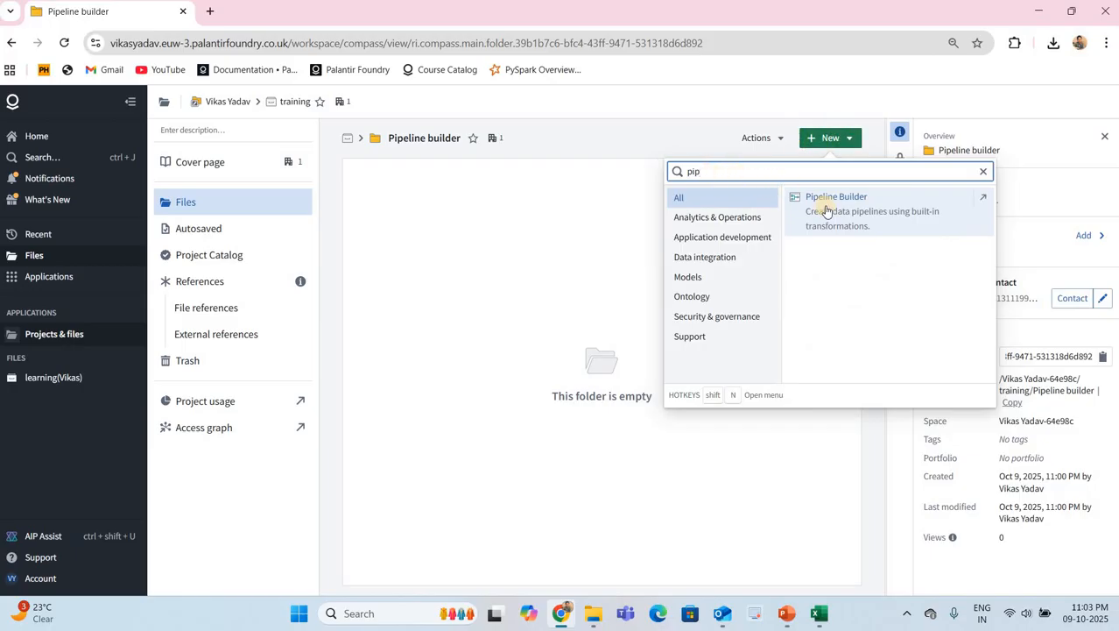
click(877, 219)
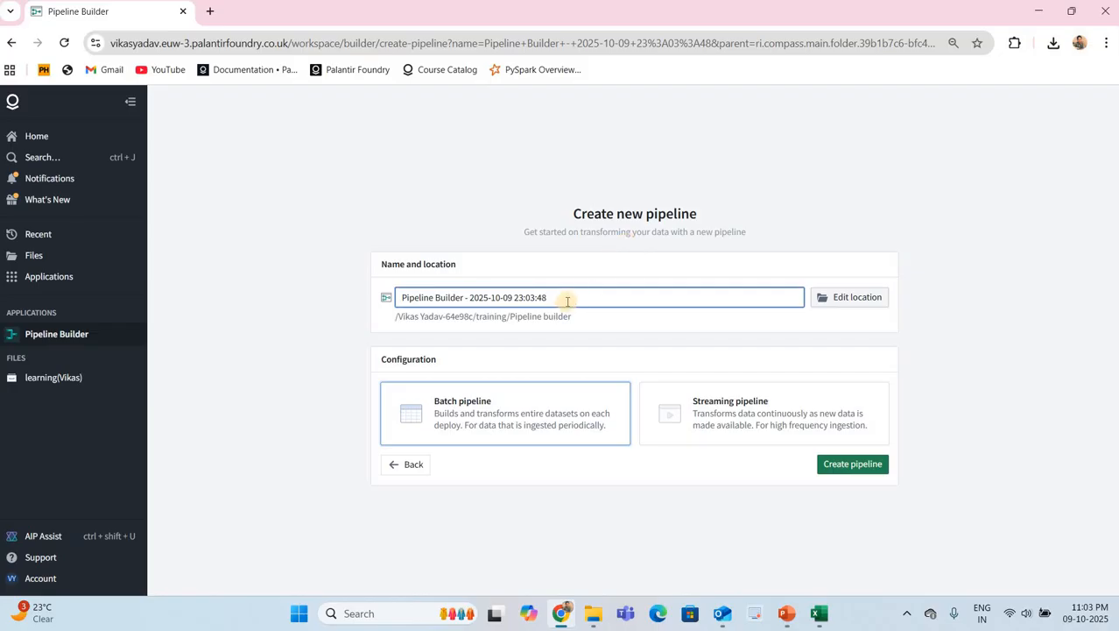
Name the new batch pipeline "Pipeline" and create it.
drag(546, 299, 392, 303)
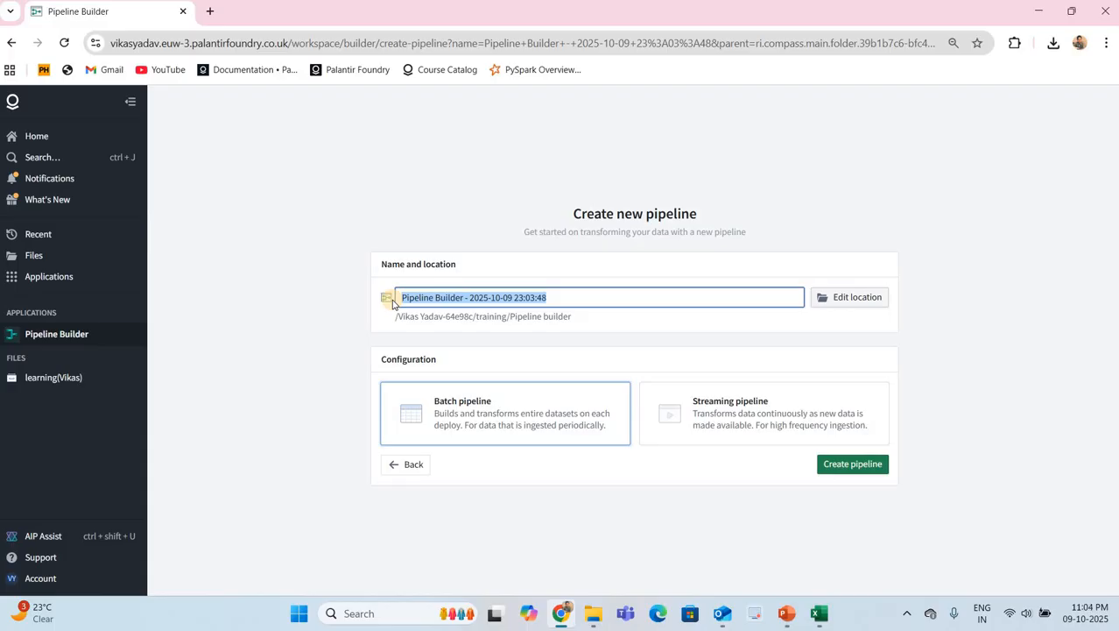
text(Pipl)
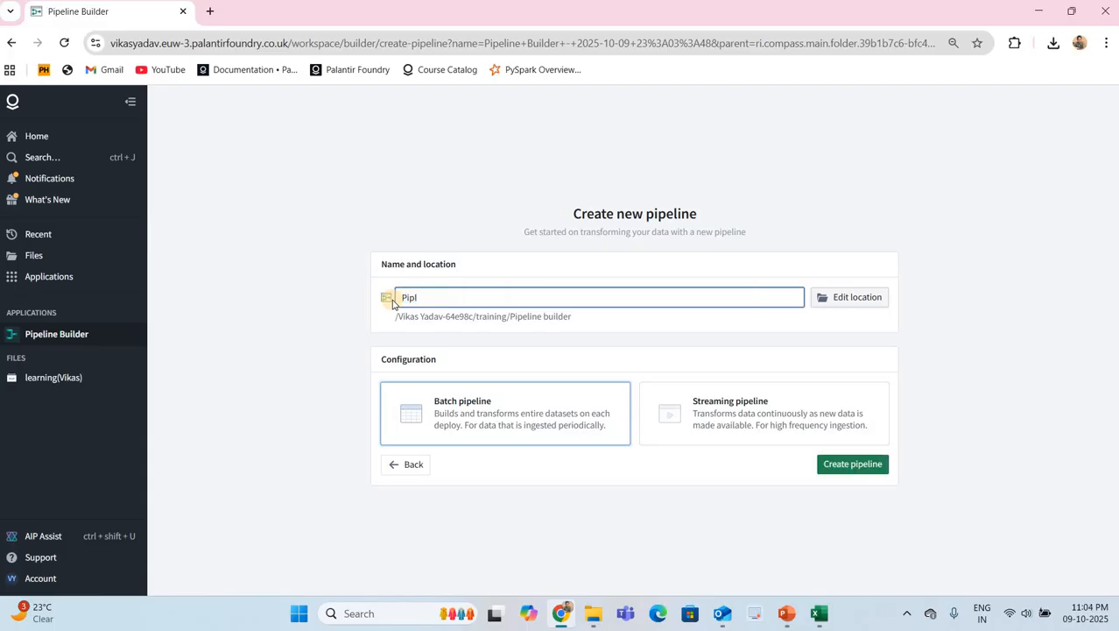
key(BackSpace)
text(eline)
click(861, 468)
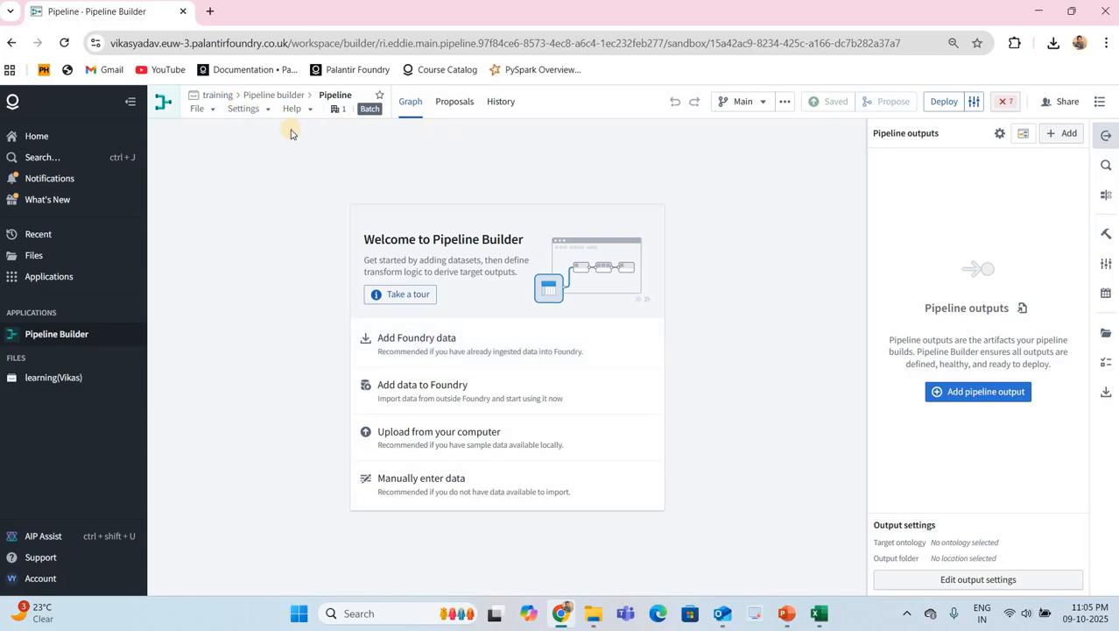
Rename the pipeline as "Pipeline youtube".
click(356, 96)
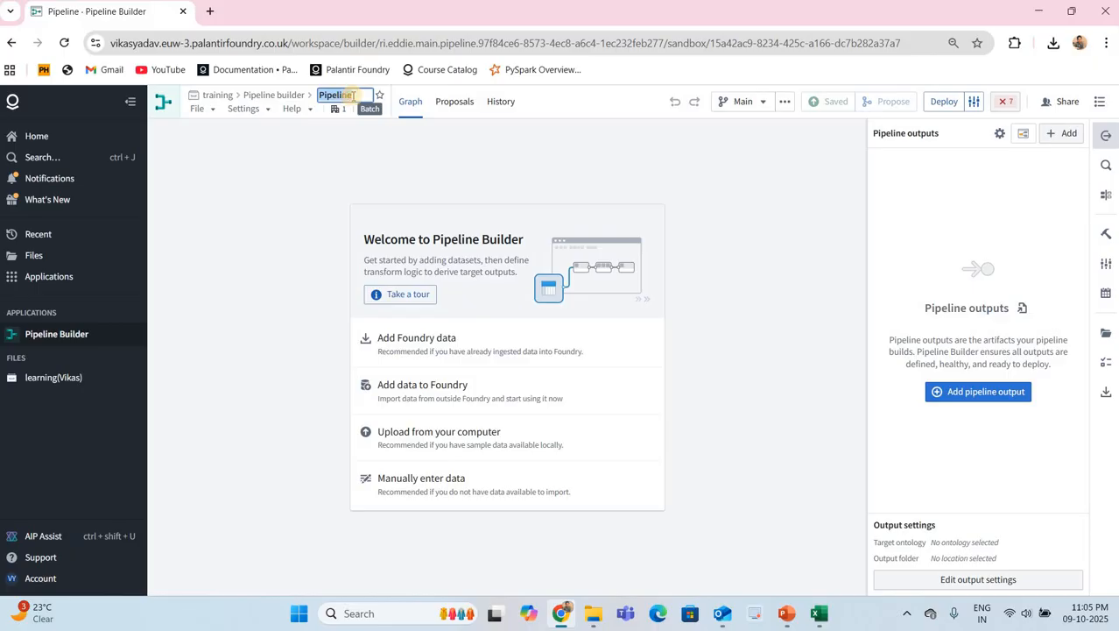
click(353, 95)
text(you)
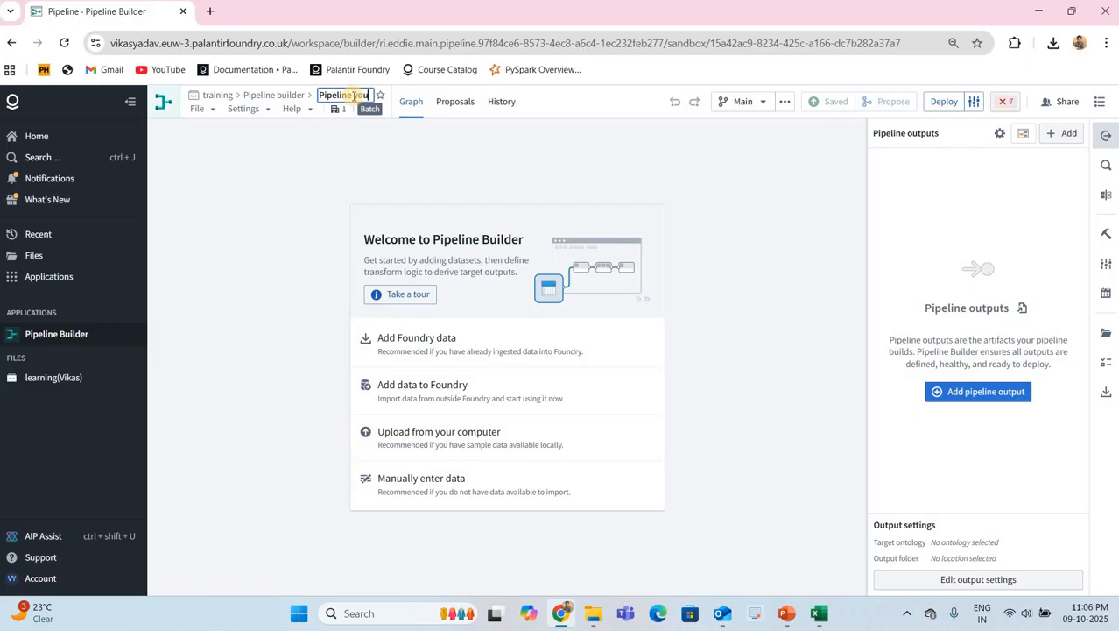
text(tube)
key(Return)
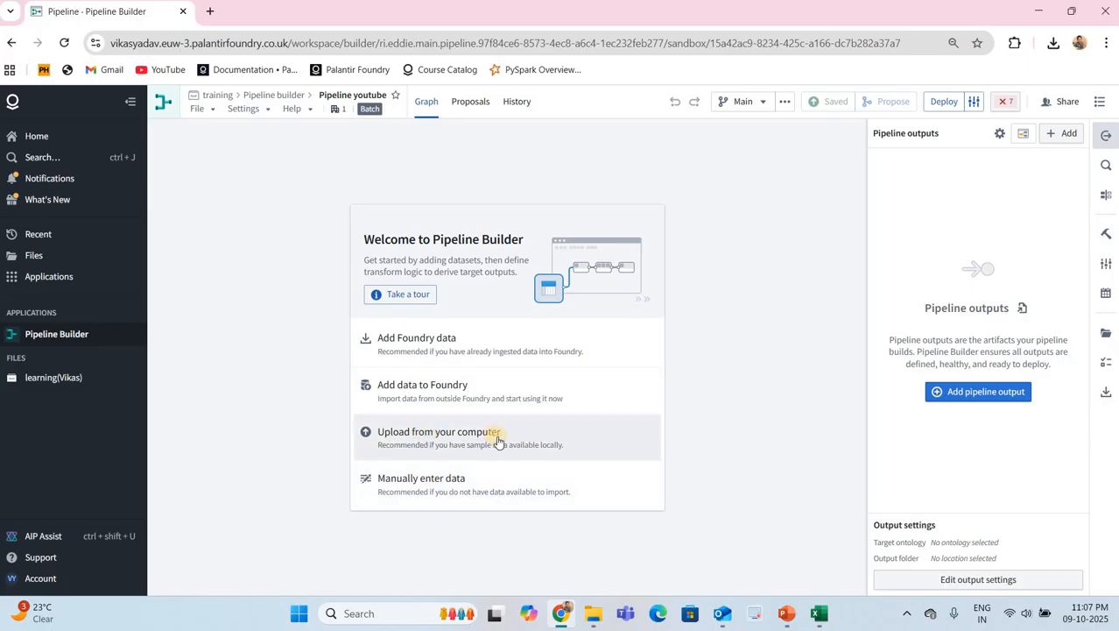
Upload product.parquet from the computer's data folder into the pipeline as a structured dataset.
click(432, 442)
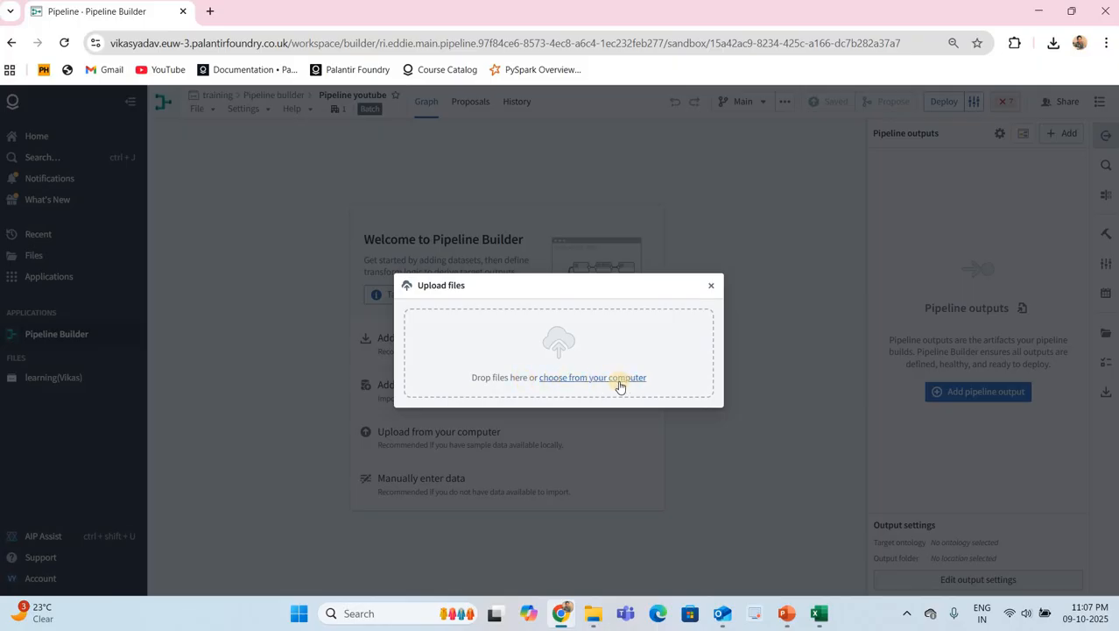
click(594, 616)
click(349, 151)
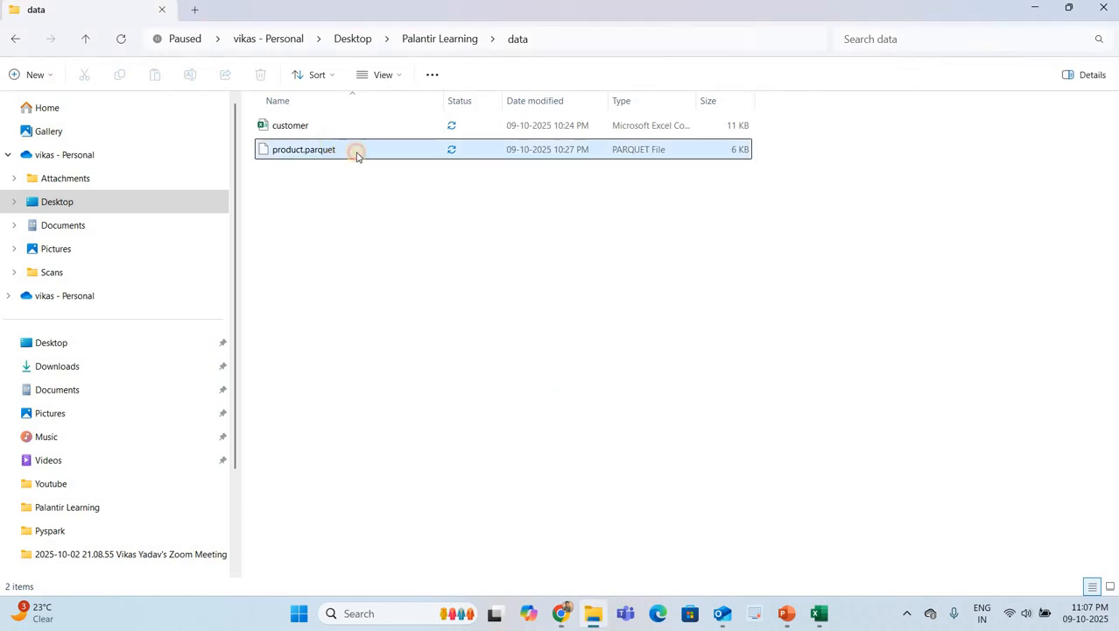
click(360, 150)
drag(385, 163, 578, 386)
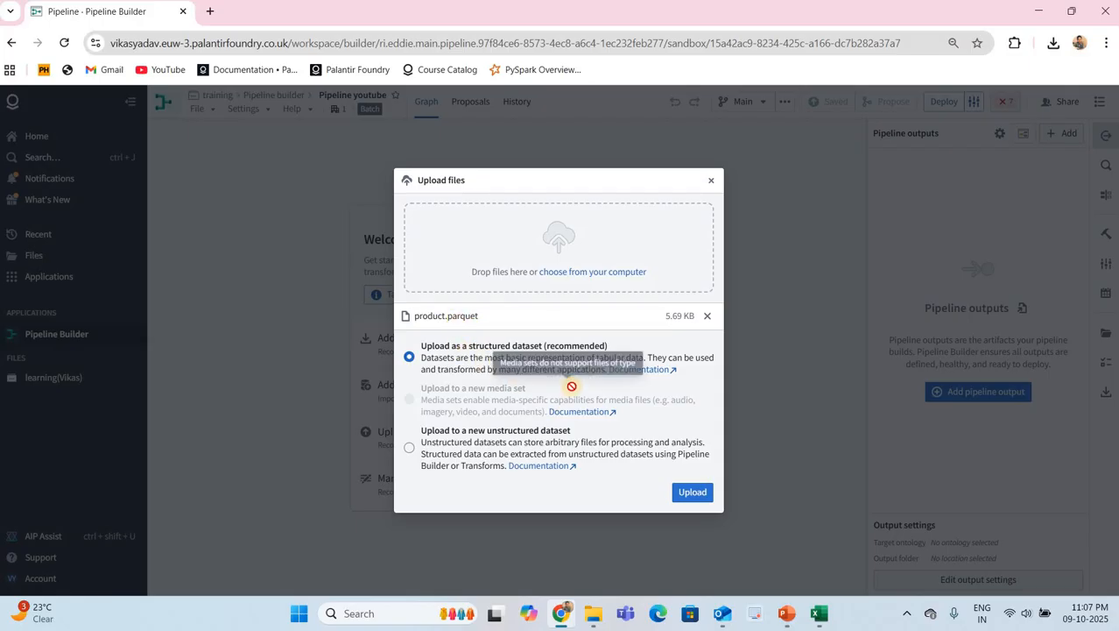
click(692, 493)
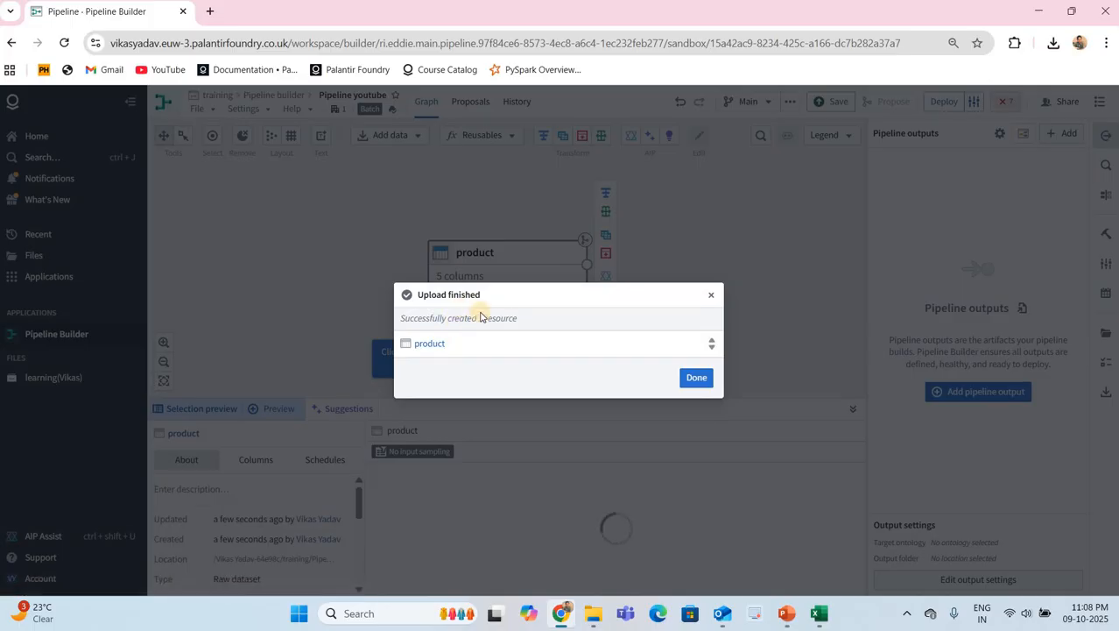
click(696, 376)
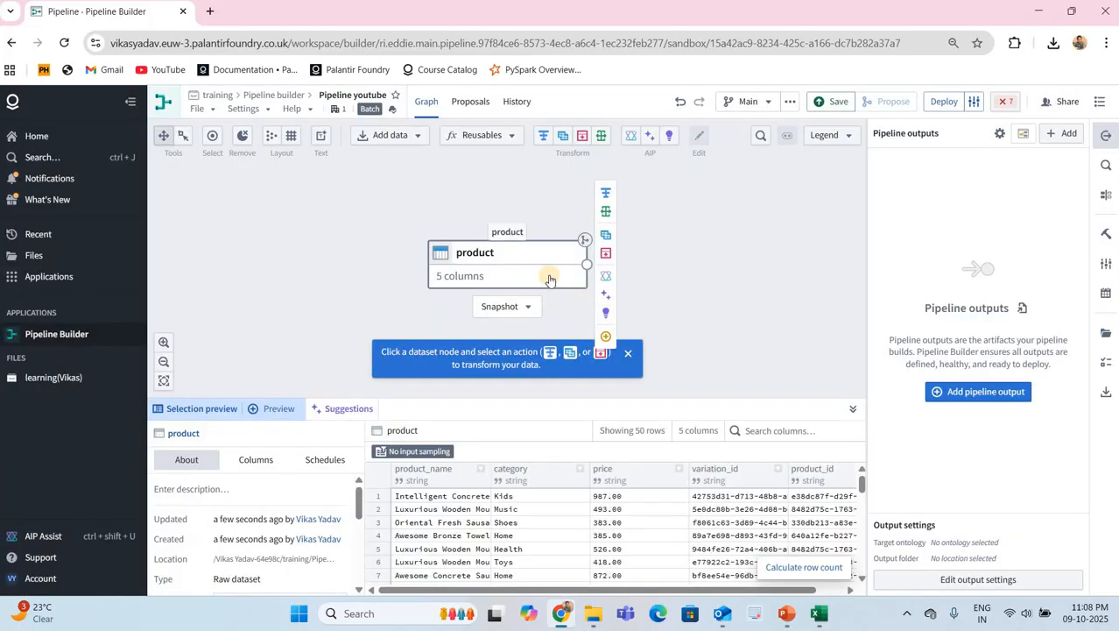
Move the product node further left on the graph, and open its own preview with the pipeline outputs collapsed.
drag(519, 255, 384, 245)
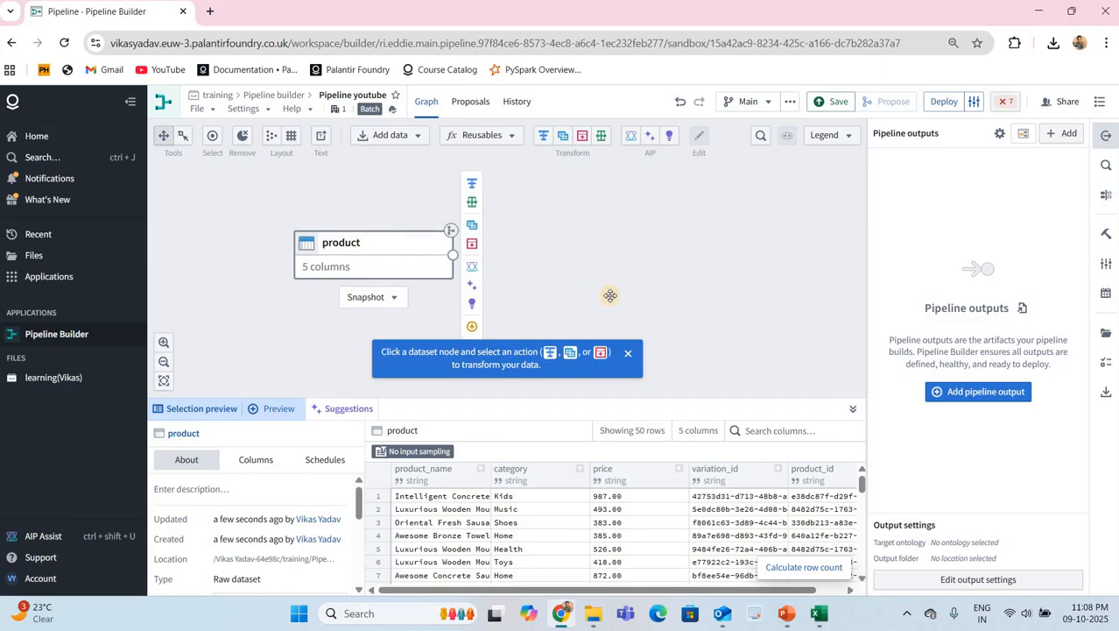
click(629, 354)
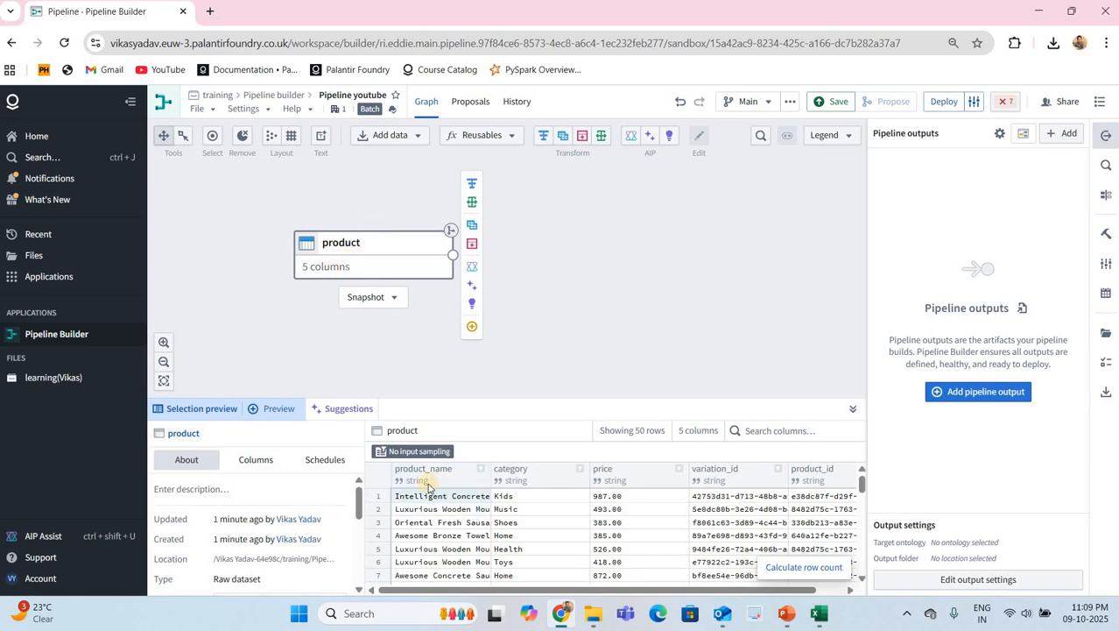
click(272, 408)
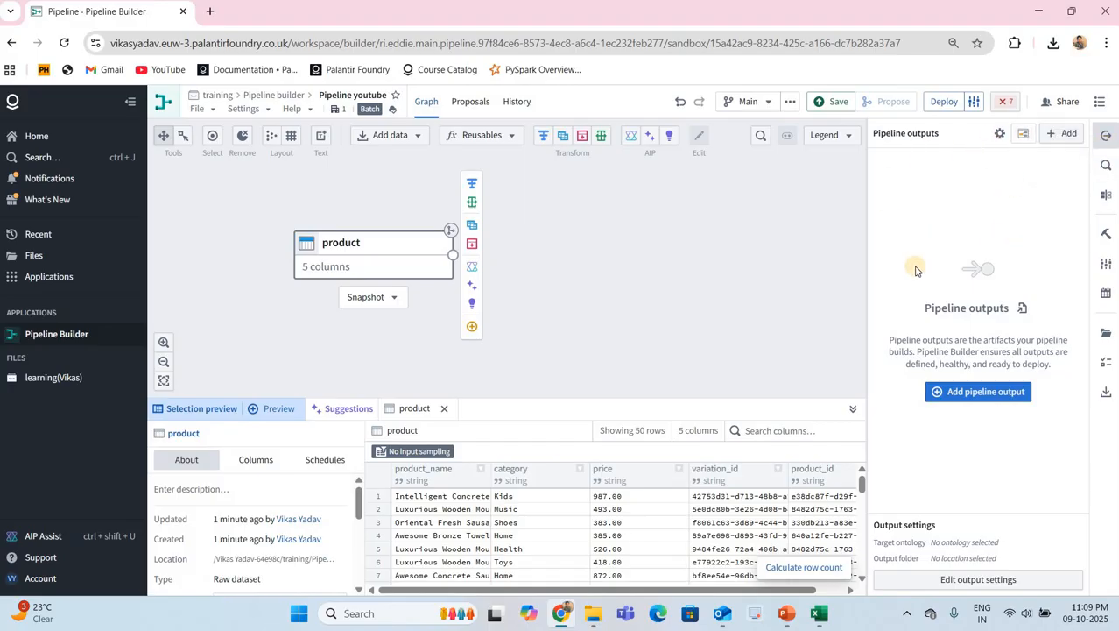
click(1107, 141)
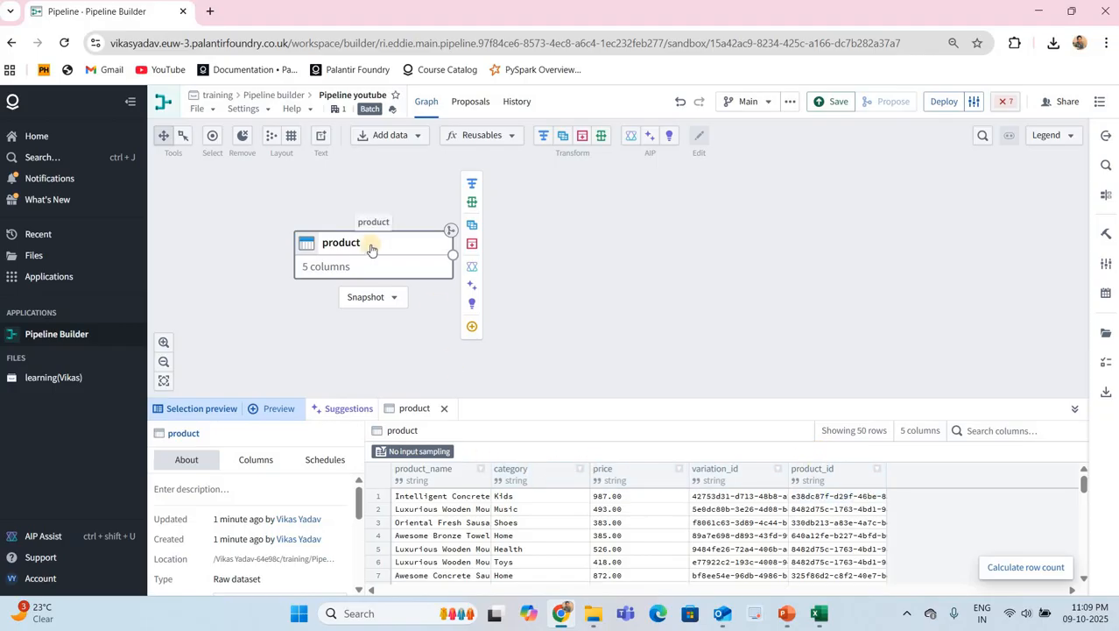
View the statistics of the product dataset's product_name column and examine its null, empty, whitespace, trim and letter-case counts.
right_click(484, 473)
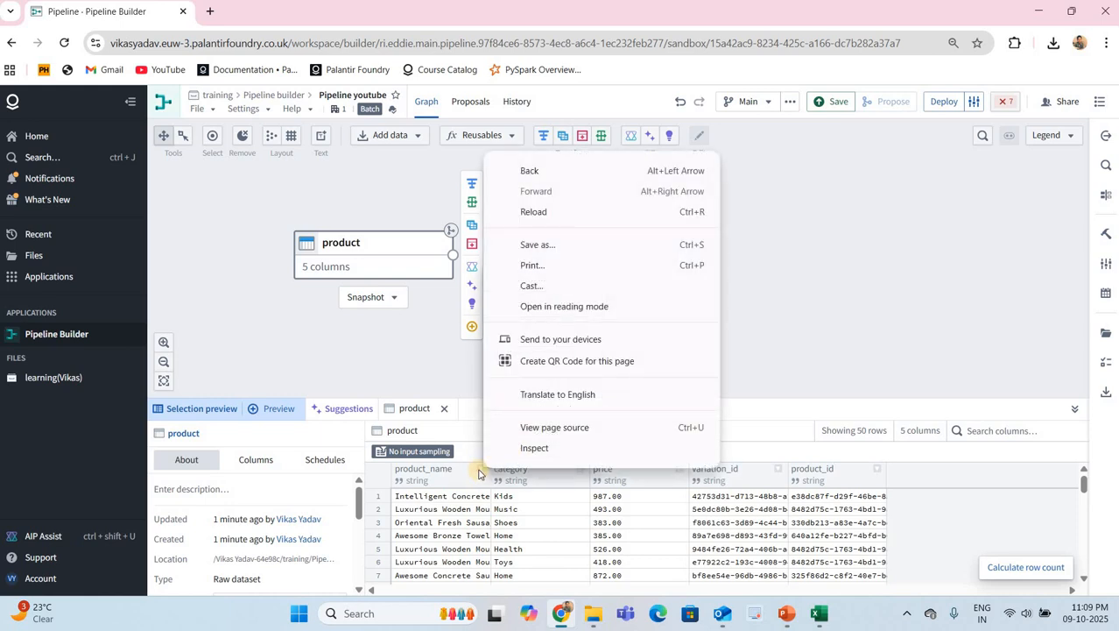
click(479, 473)
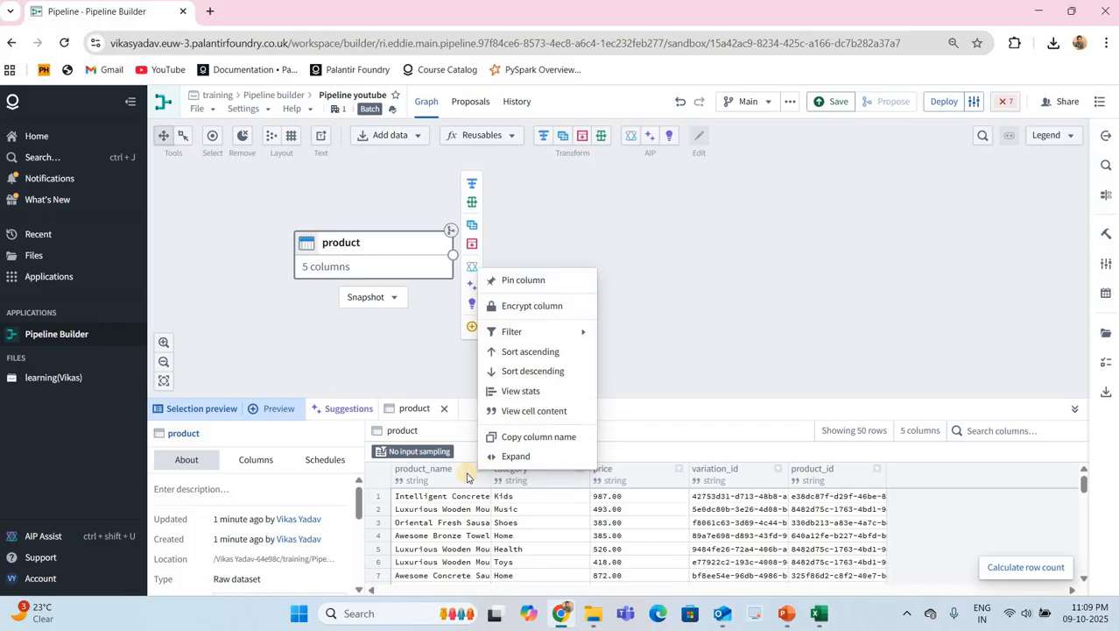
click(513, 392)
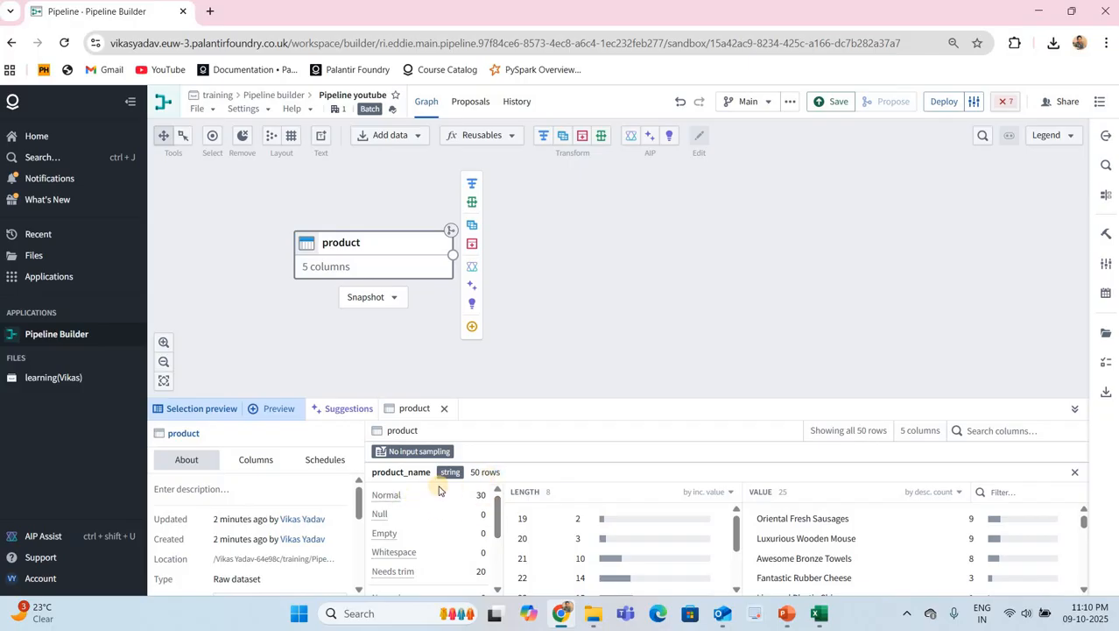
scroll(473, 513, down, 2)
scroll(473, 513, up, 2)
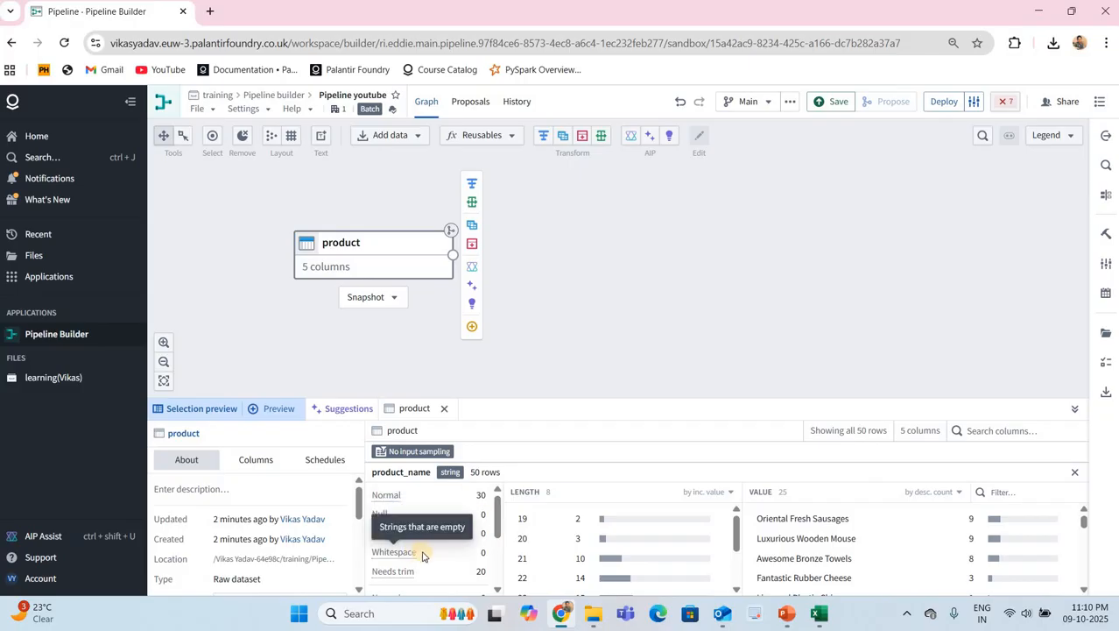
scroll(476, 555, down, 1)
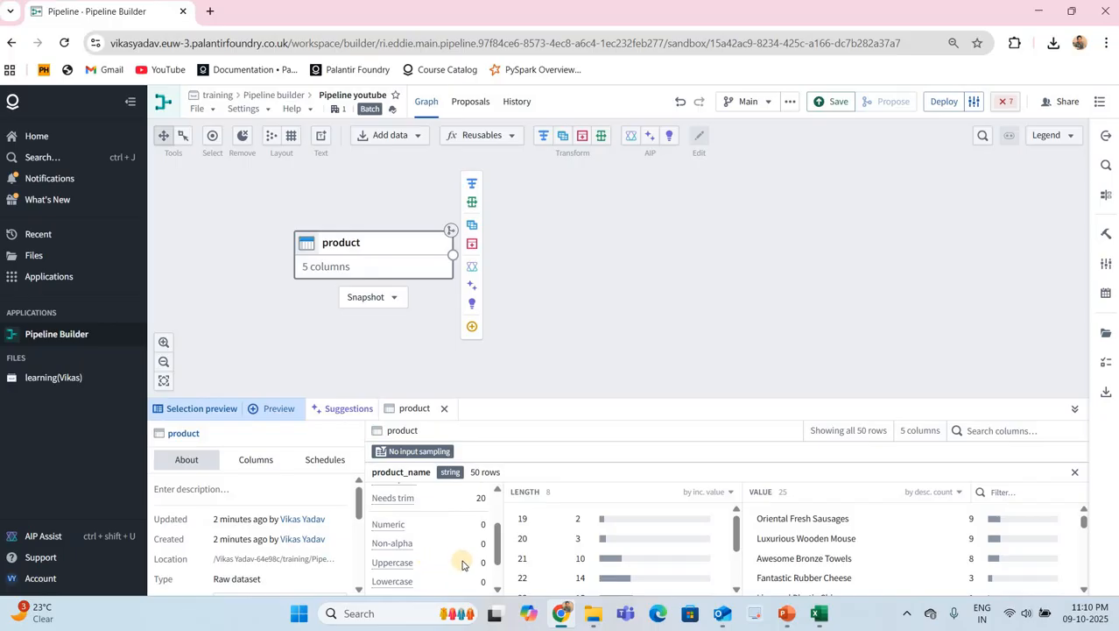
scroll(463, 564, down, 1)
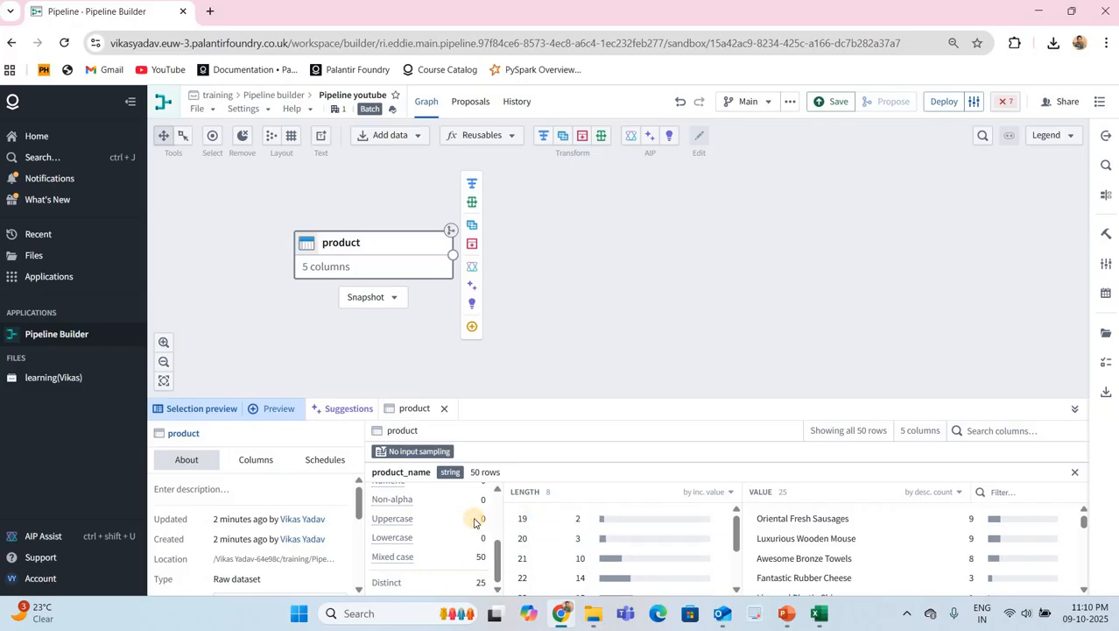
scroll(463, 522, up, 2)
mouse_move(407, 530)
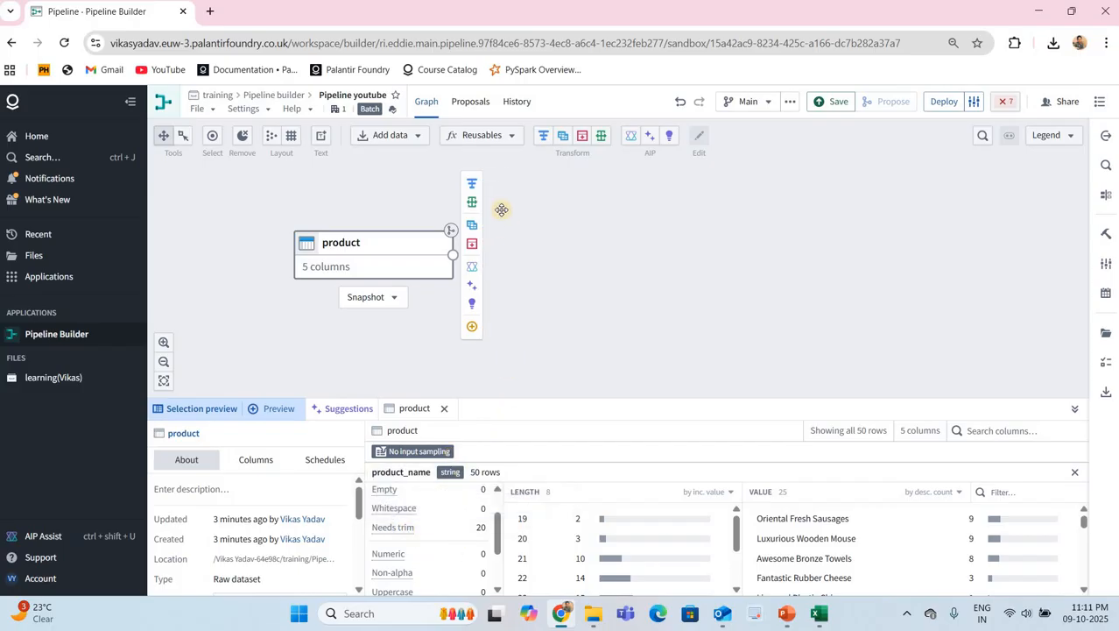
Add a Trim whitespace transform to the product dataset with product_name as its expression, and apply it.
mouse_move(479, 188)
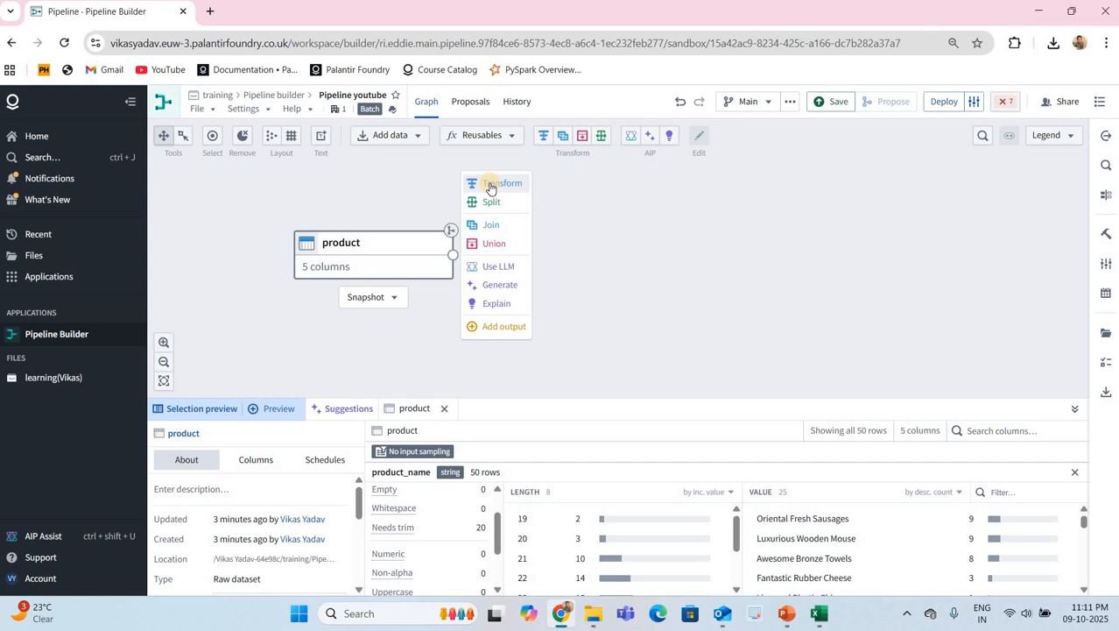
click(490, 186)
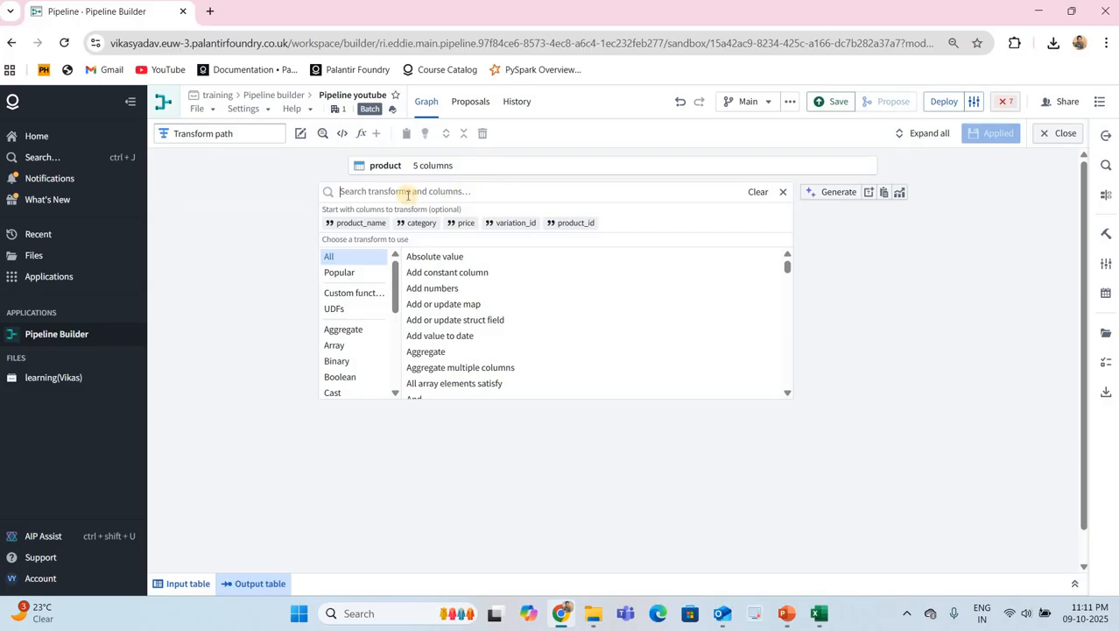
text(trim)
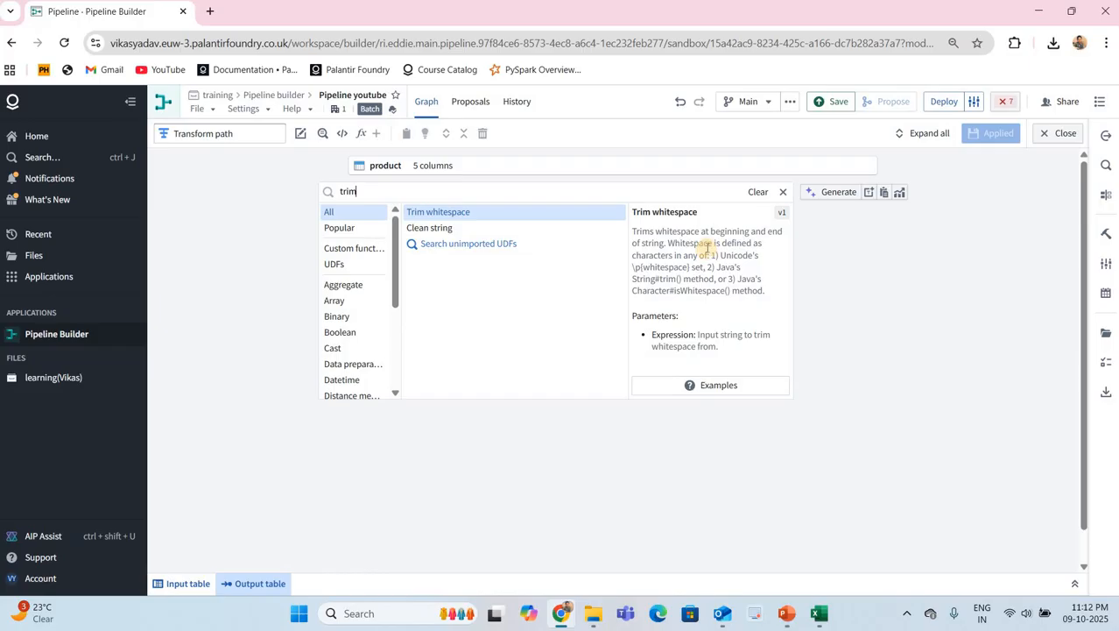
click(458, 214)
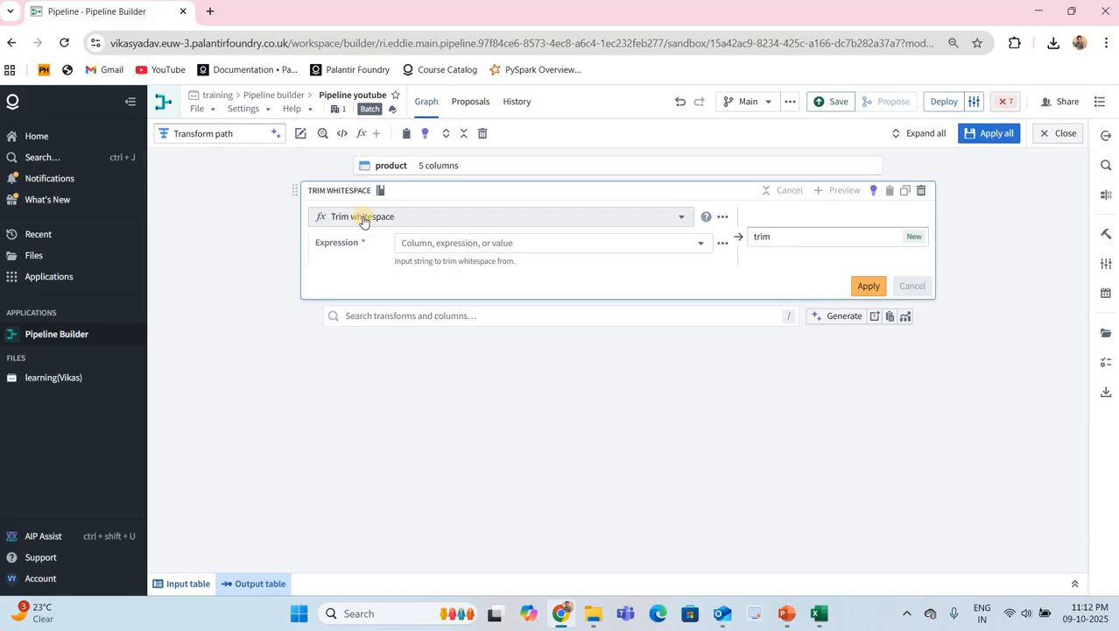
click(450, 243)
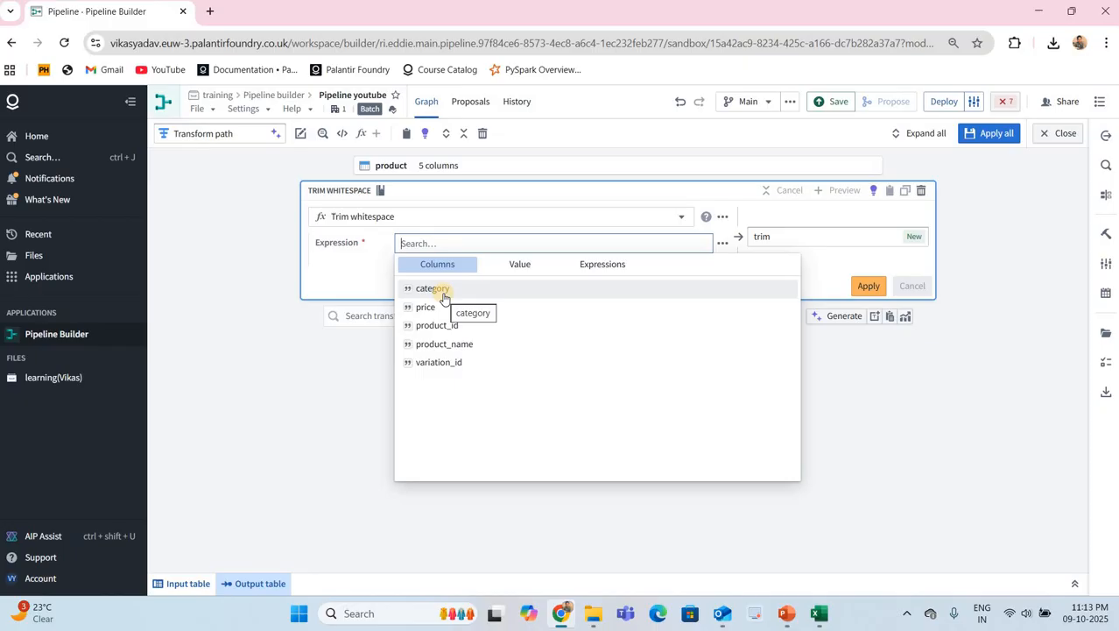
click(442, 345)
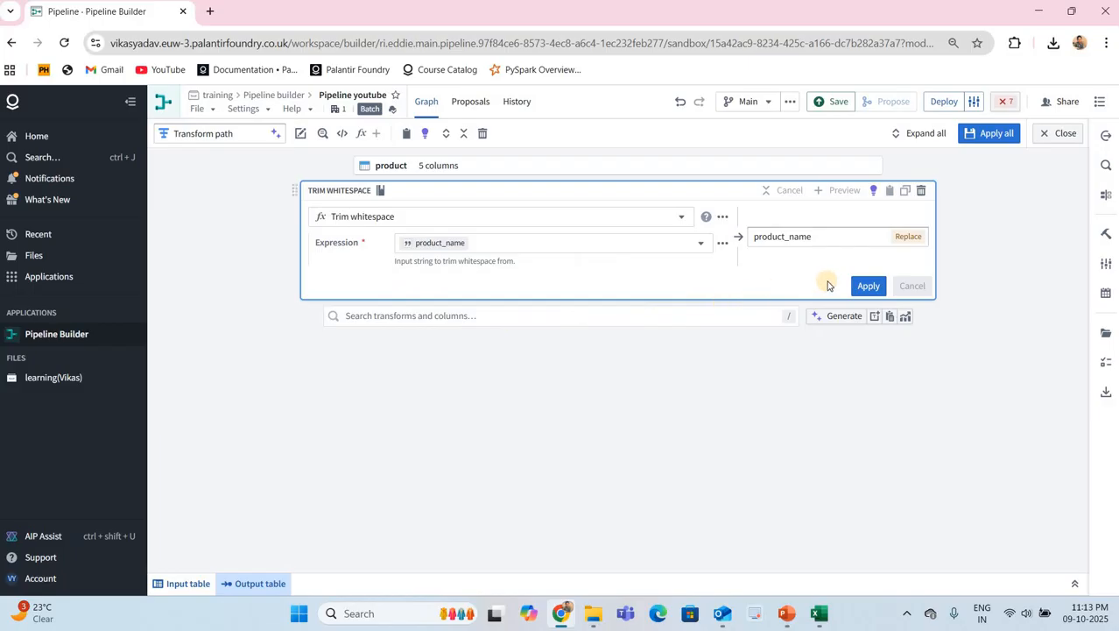
click(867, 287)
Preview the Trim whitespace result, examine the product_name column's statistics including its needs-trim count, and close the transform editor.
click(842, 193)
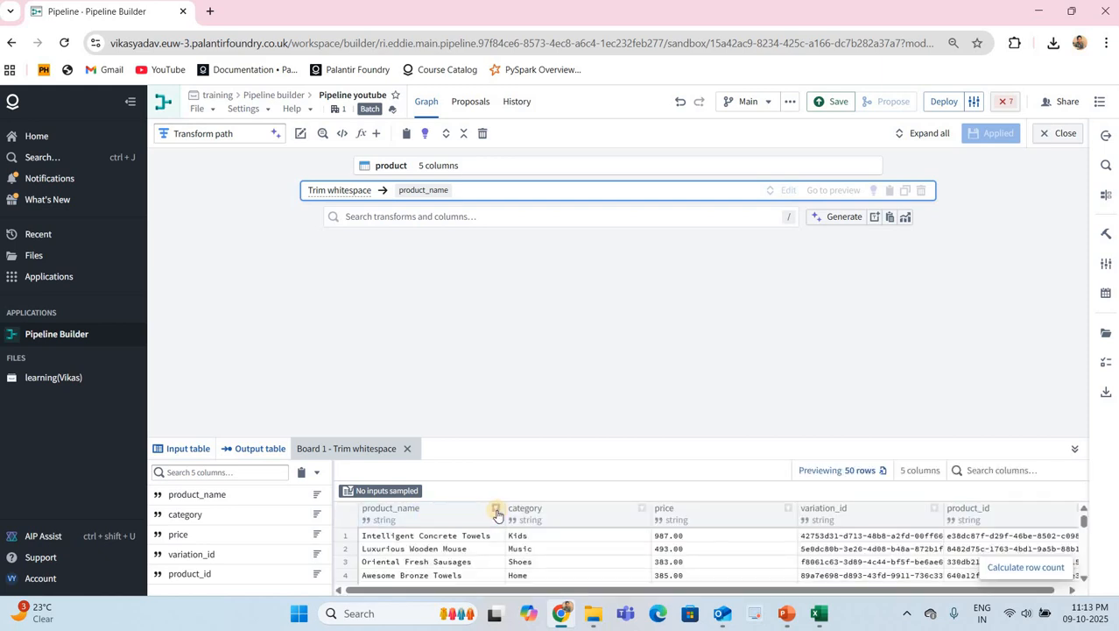
click(495, 510)
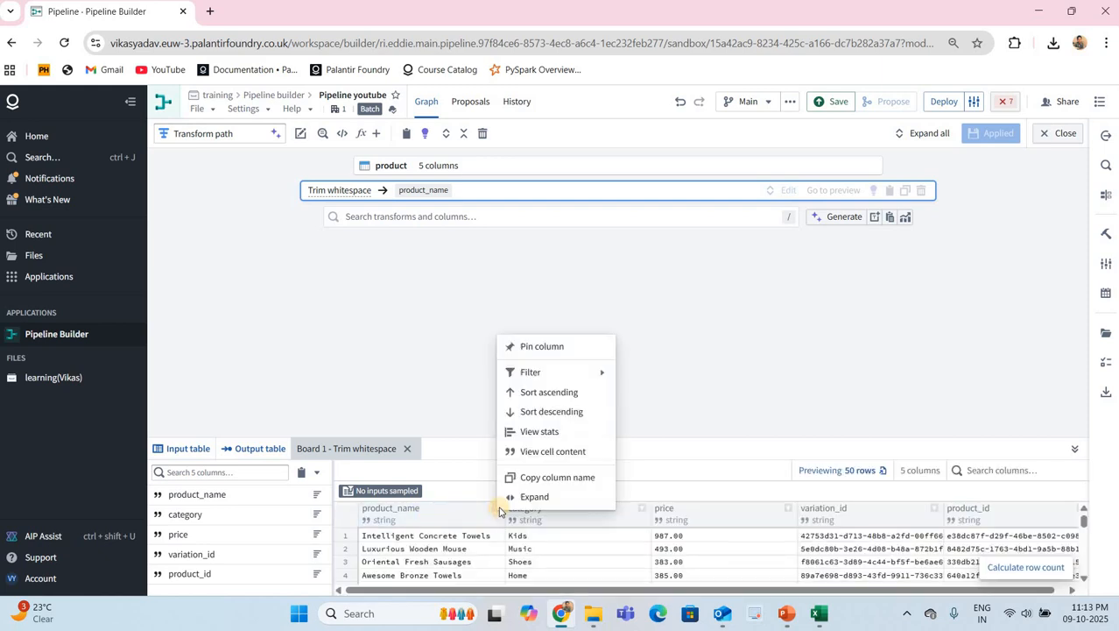
click(536, 431)
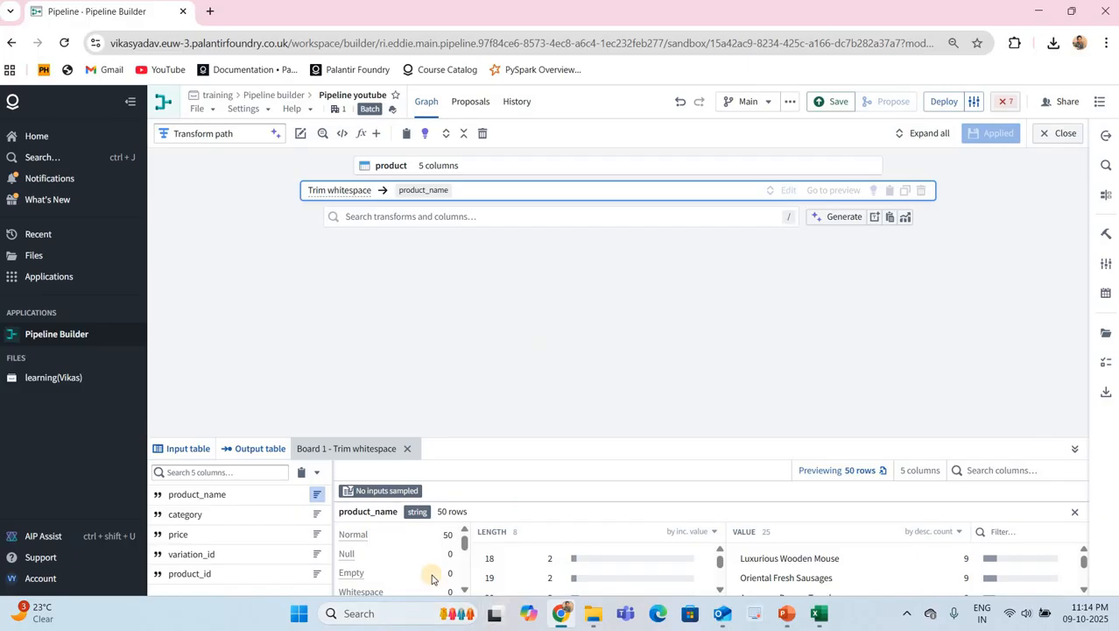
scroll(443, 558, down, 3)
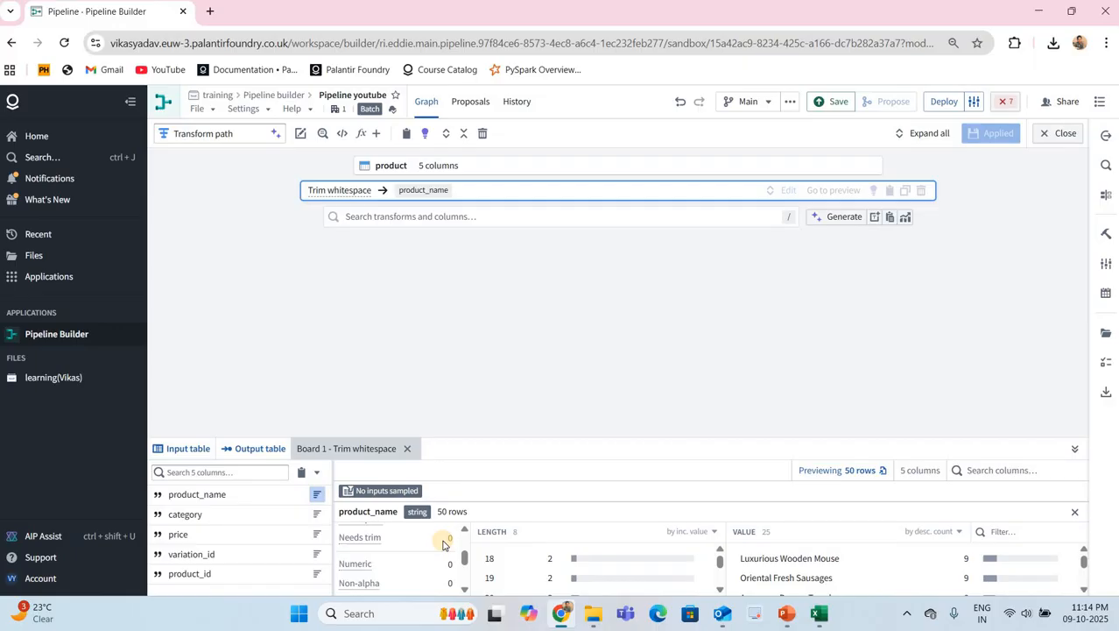
scroll(443, 545, up, 3)
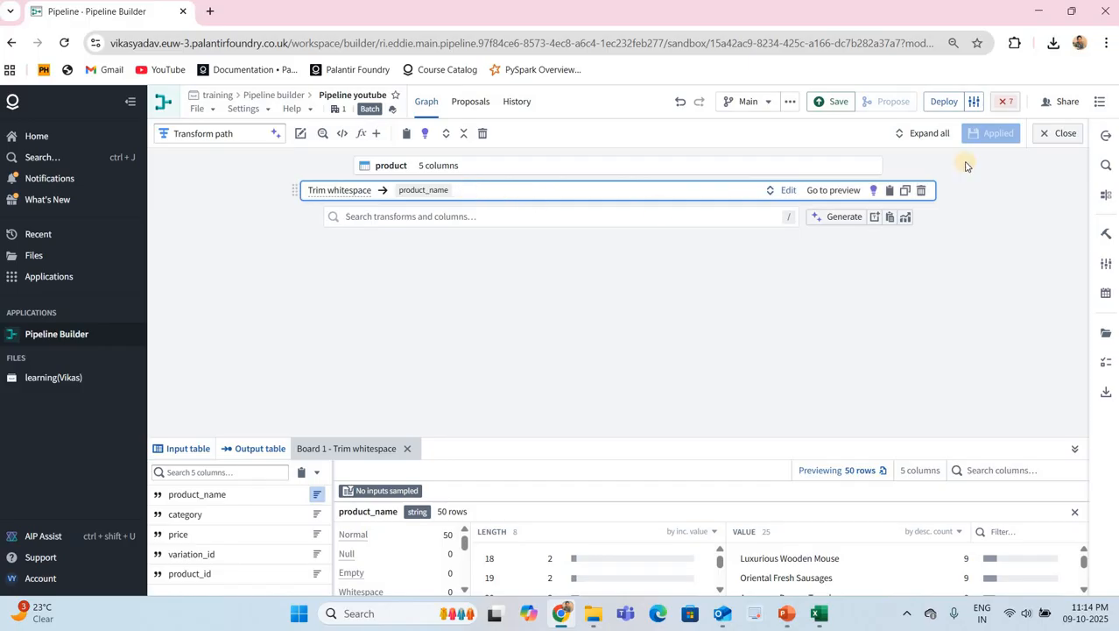
click(1065, 135)
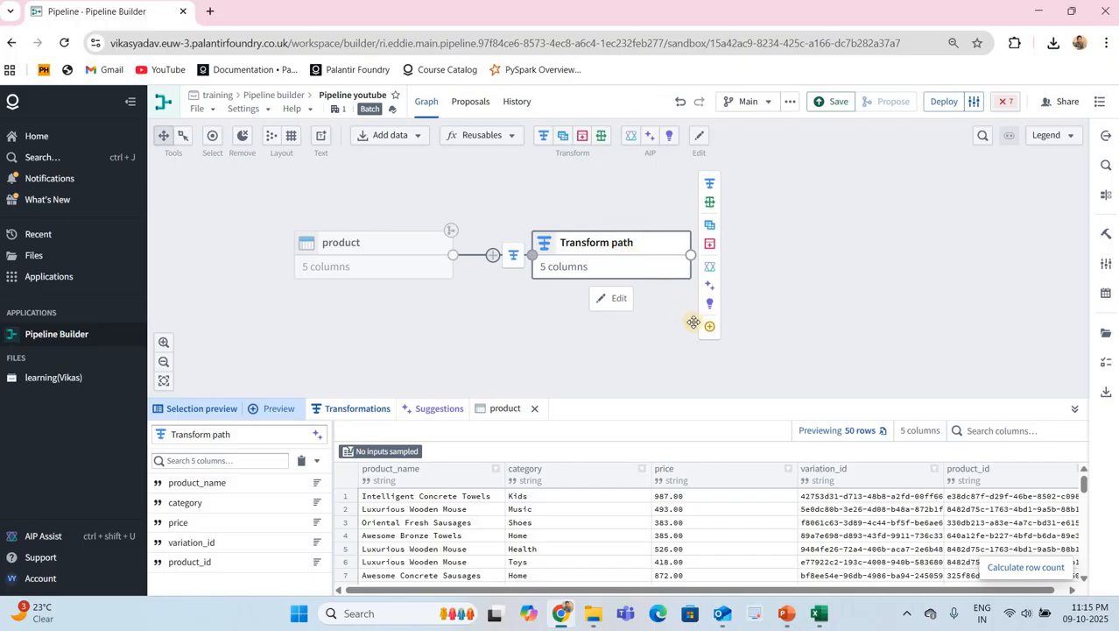
Add a new dataset output to the Transform path node and name it "clean product".
mouse_move(703, 329)
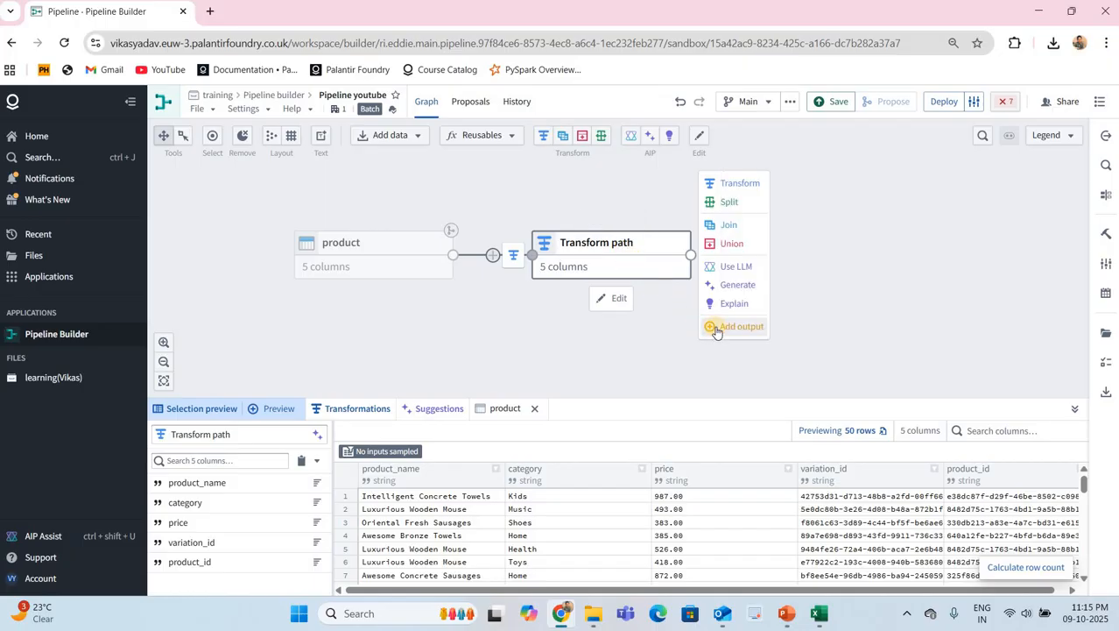
click(716, 326)
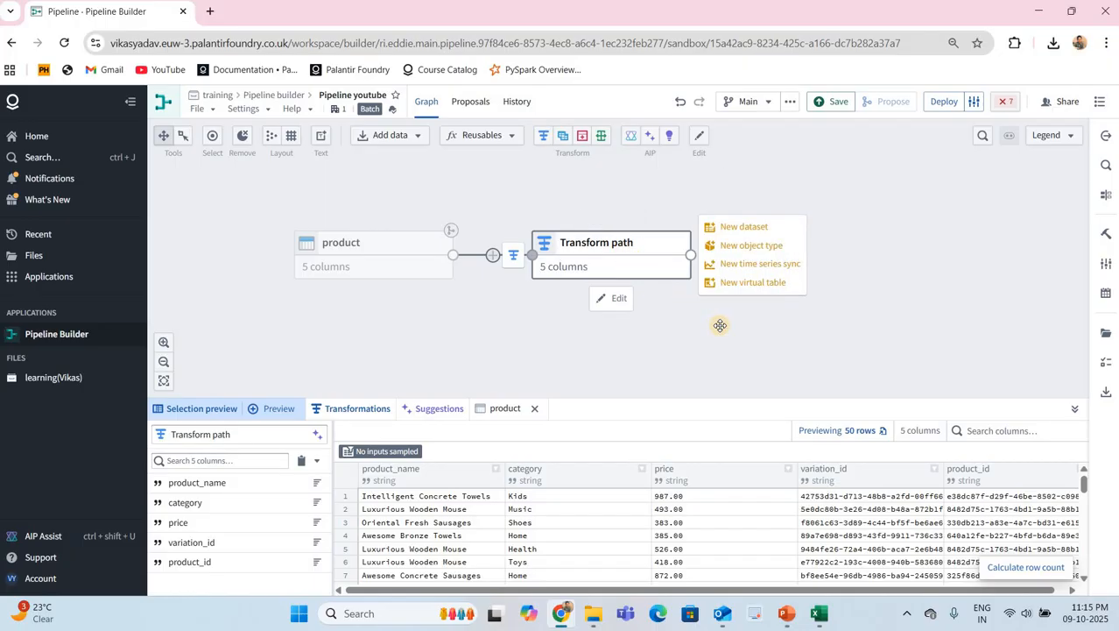
click(743, 229)
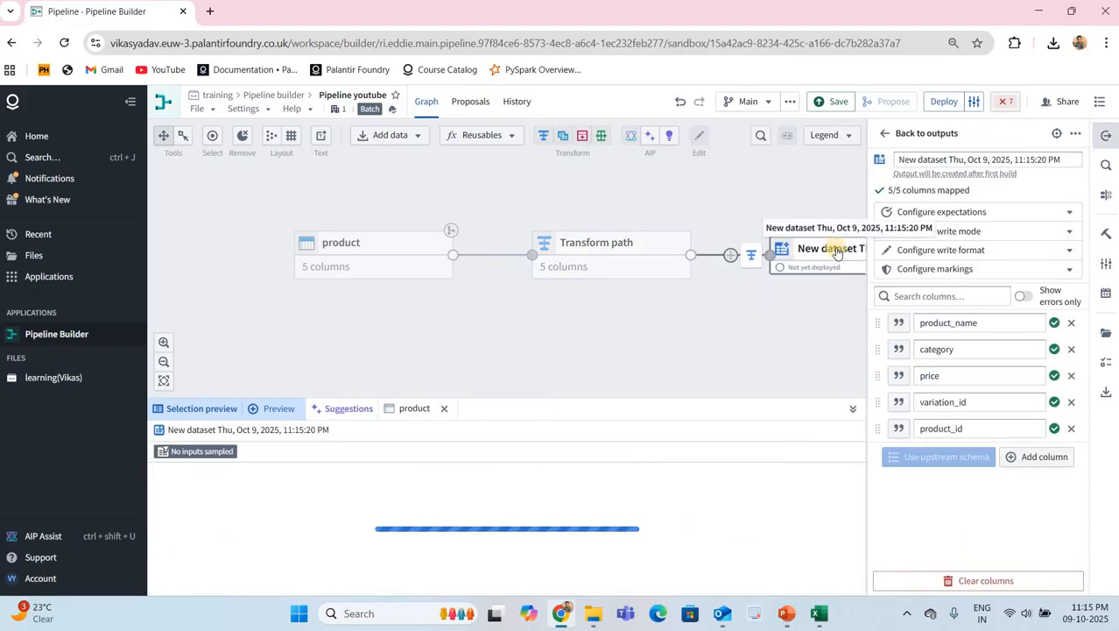
drag(1064, 160, 897, 160)
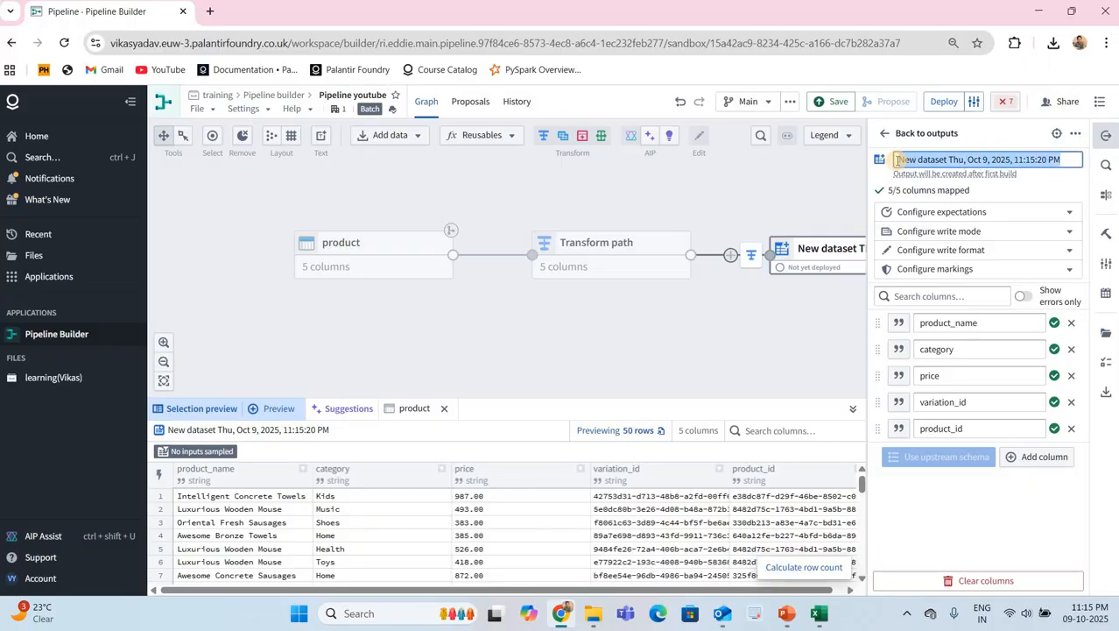
key(BackSpace)
text(clea)
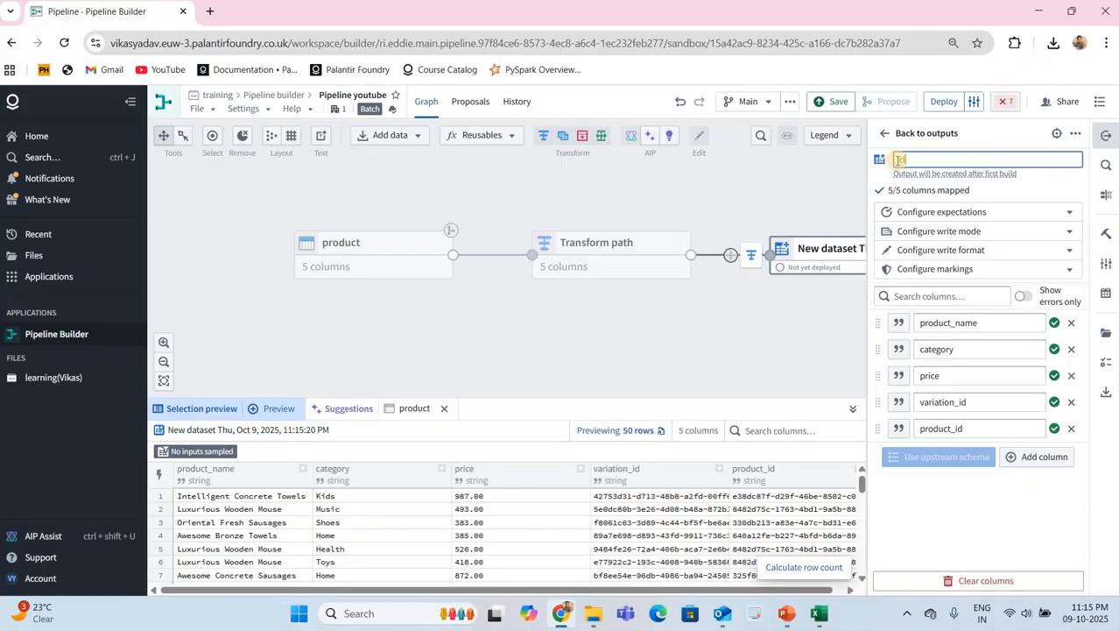
text(ned p)
key(BackSpace)
key(BackSpace)
key(BackSpace)
key(BackSpace)
text(product)
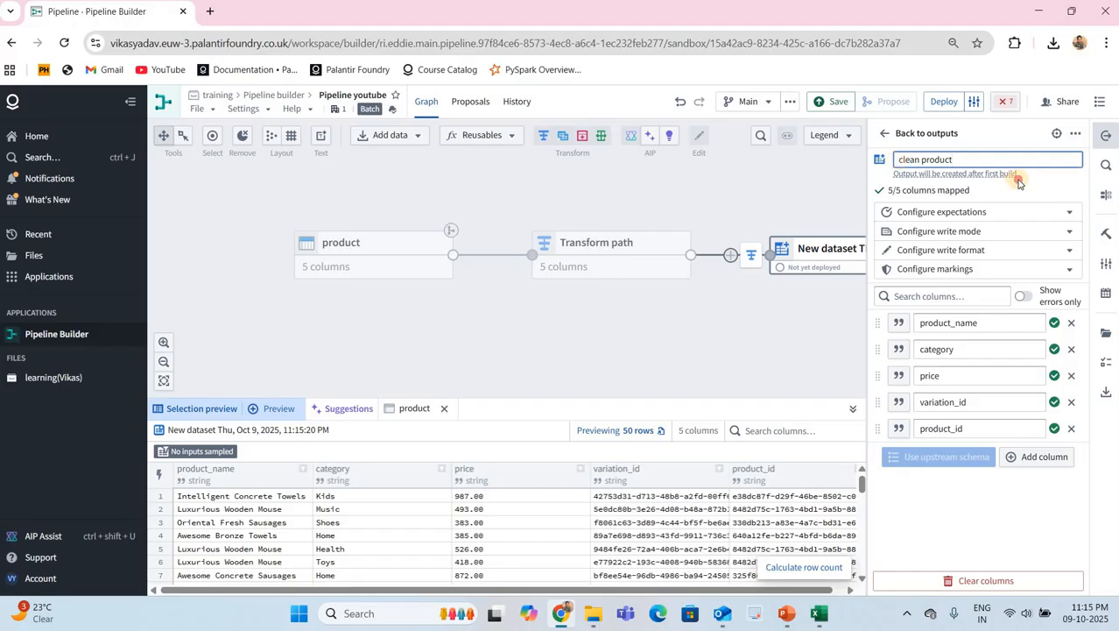
key(Return)
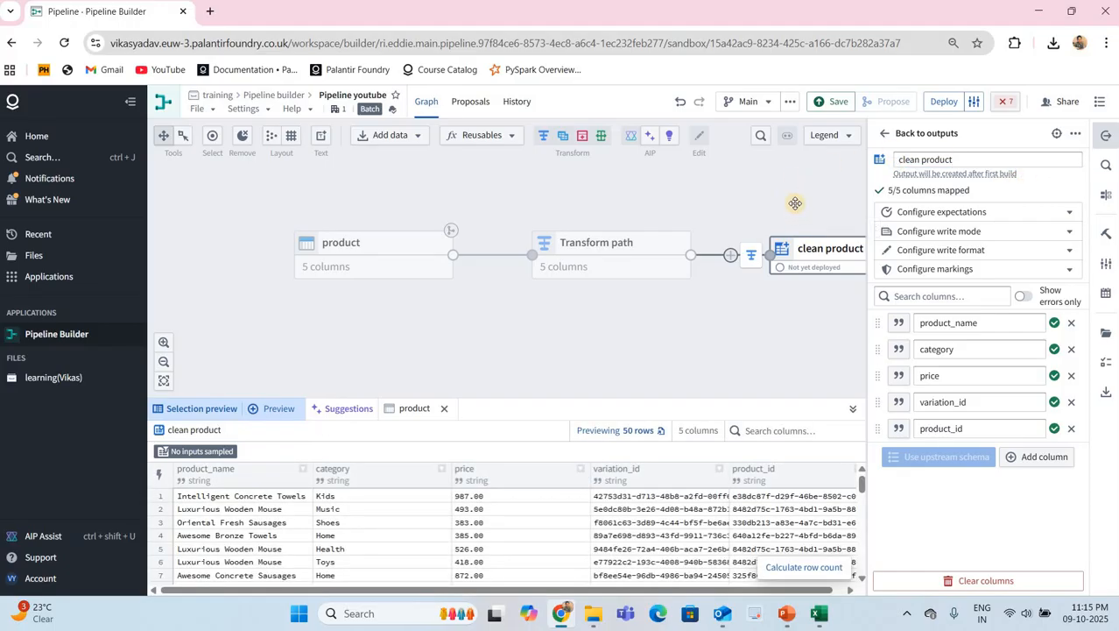
click(820, 219)
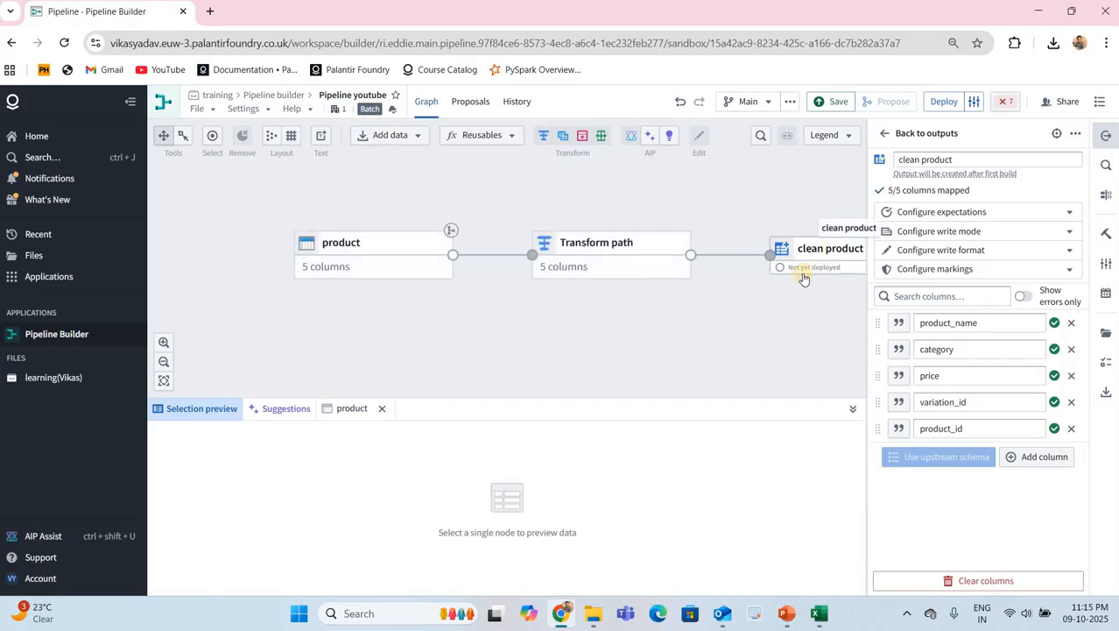
Rename the Transform path node as "clean product" in its transform editor, and return to the graph.
drag(675, 317, 612, 317)
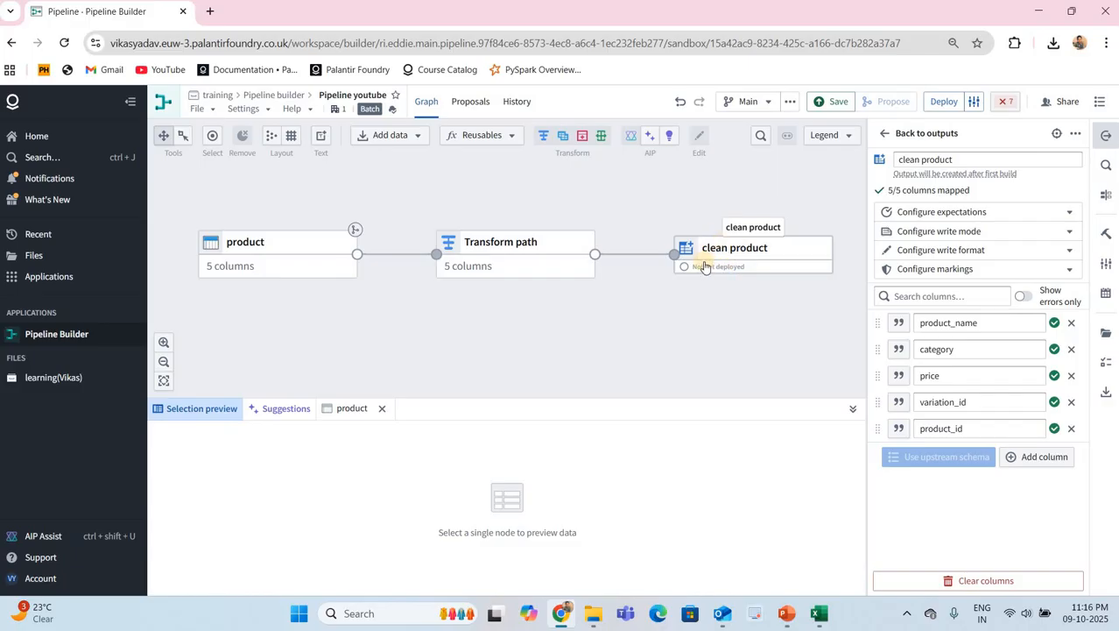
click(529, 252)
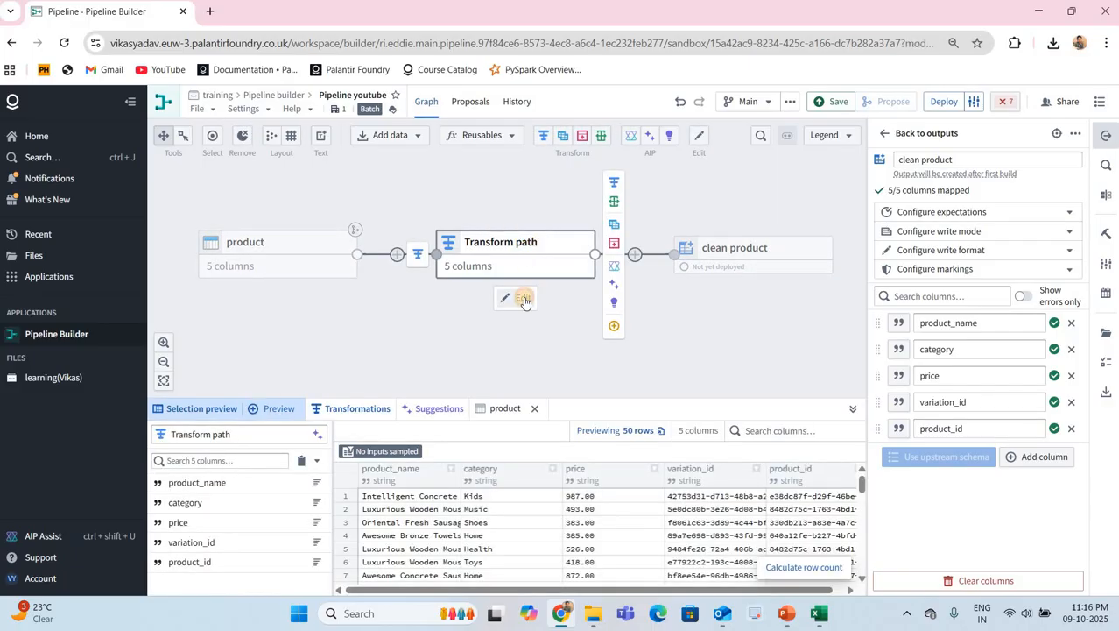
click(521, 297)
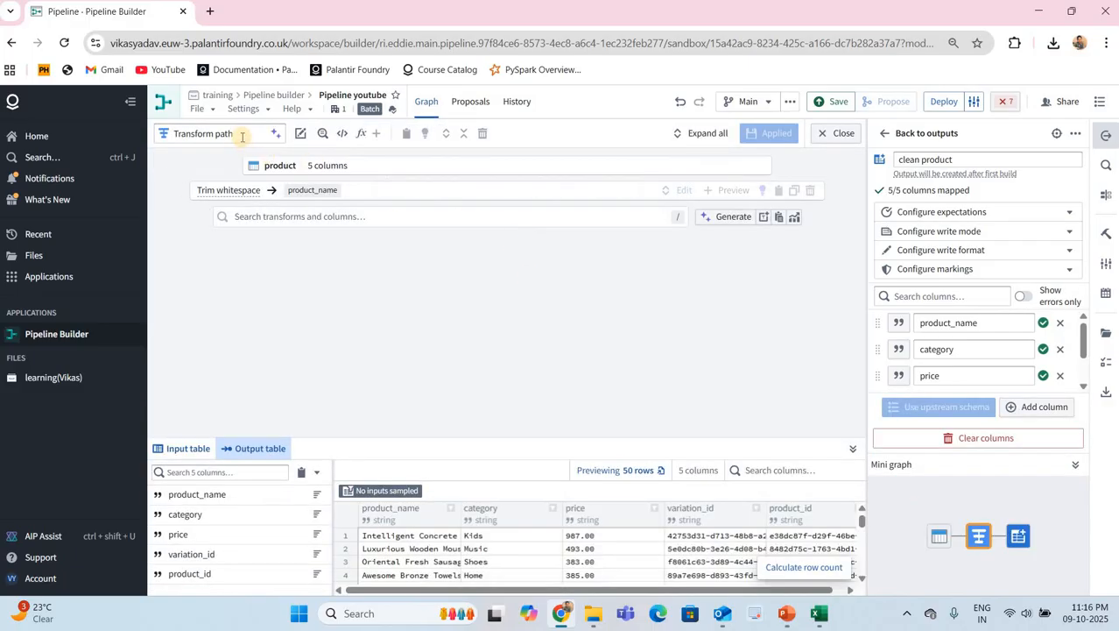
drag(235, 135, 161, 137)
text(clean product)
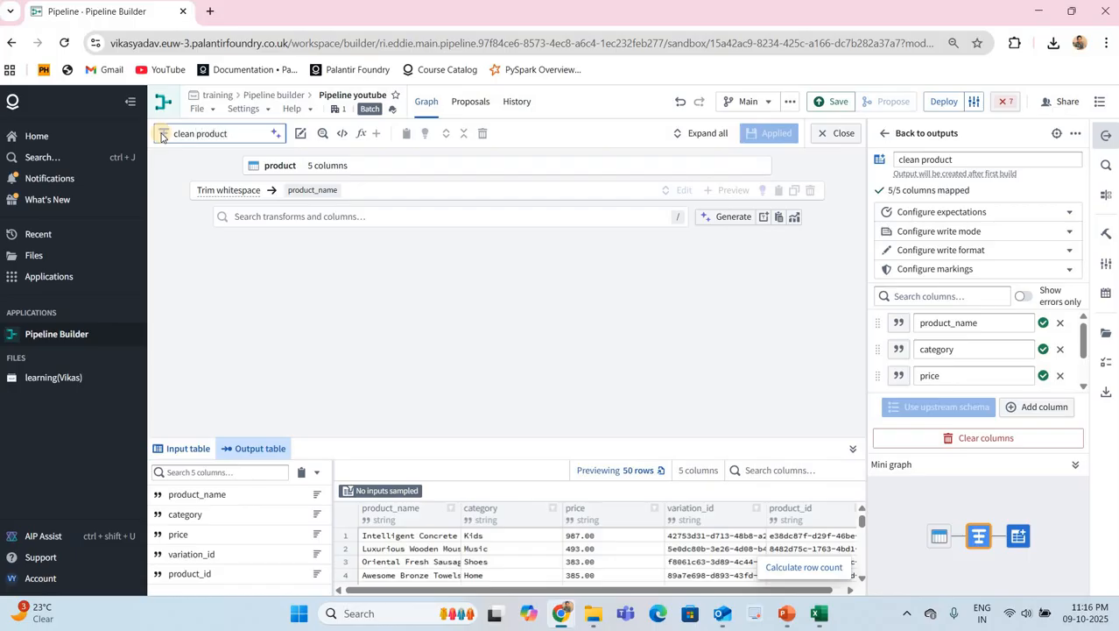
click(831, 138)
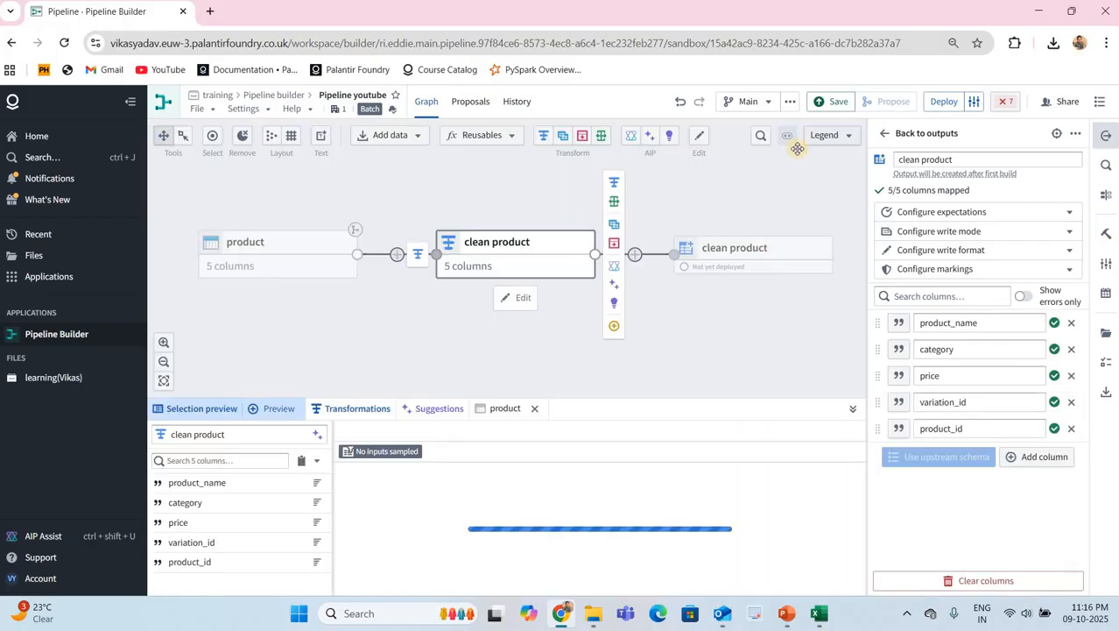
Rename the output dataset as "output product" and select its node on the graph.
click(764, 256)
drag(960, 160, 895, 158)
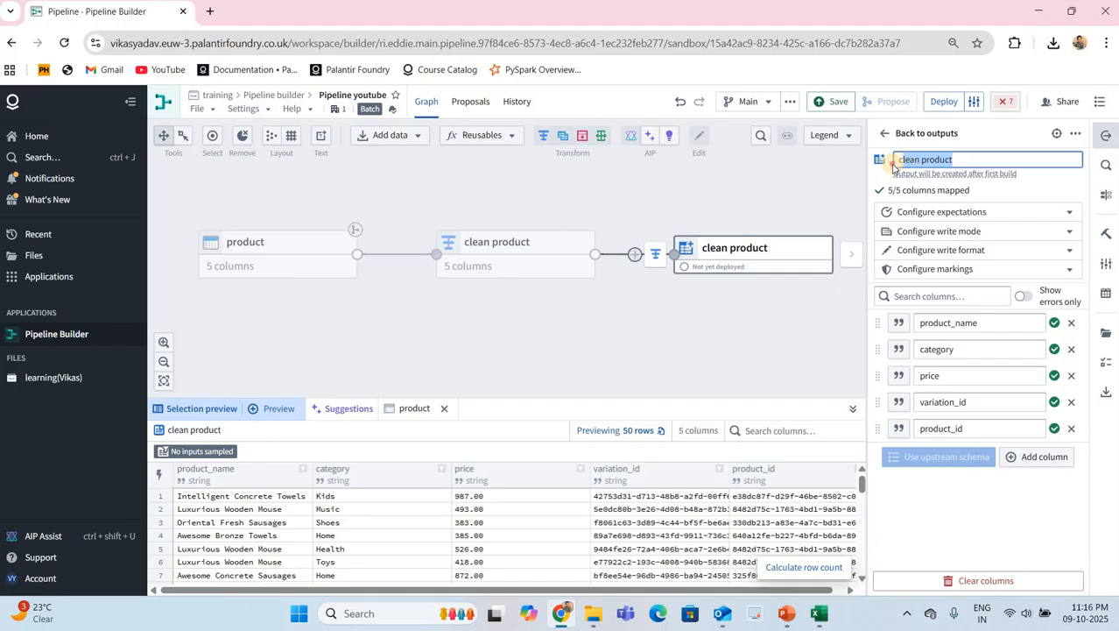
text(output)
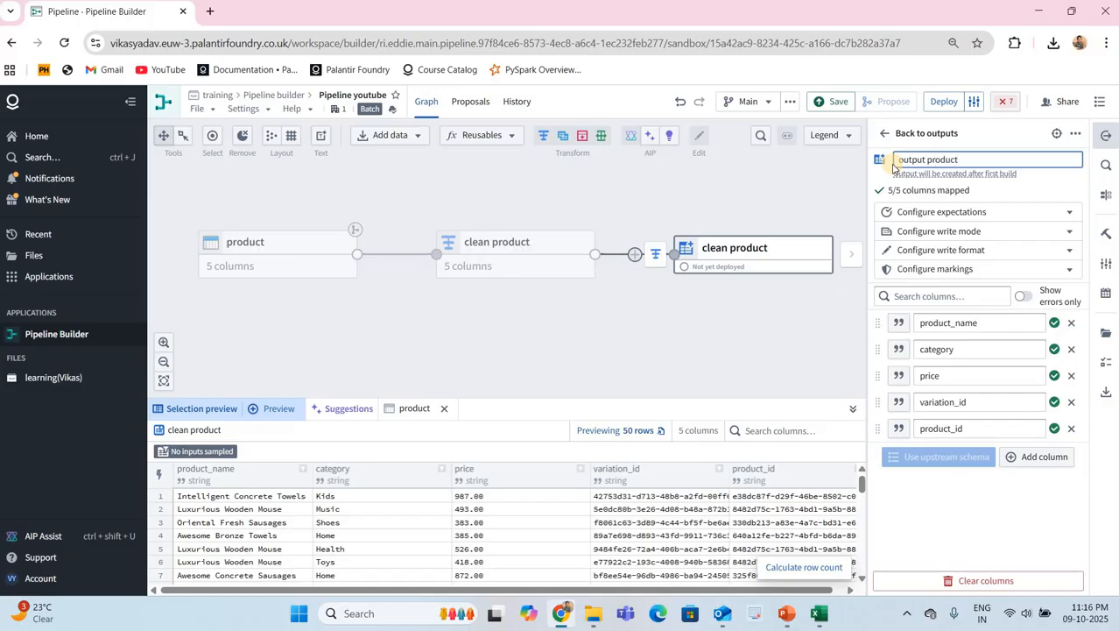
click(290, 267)
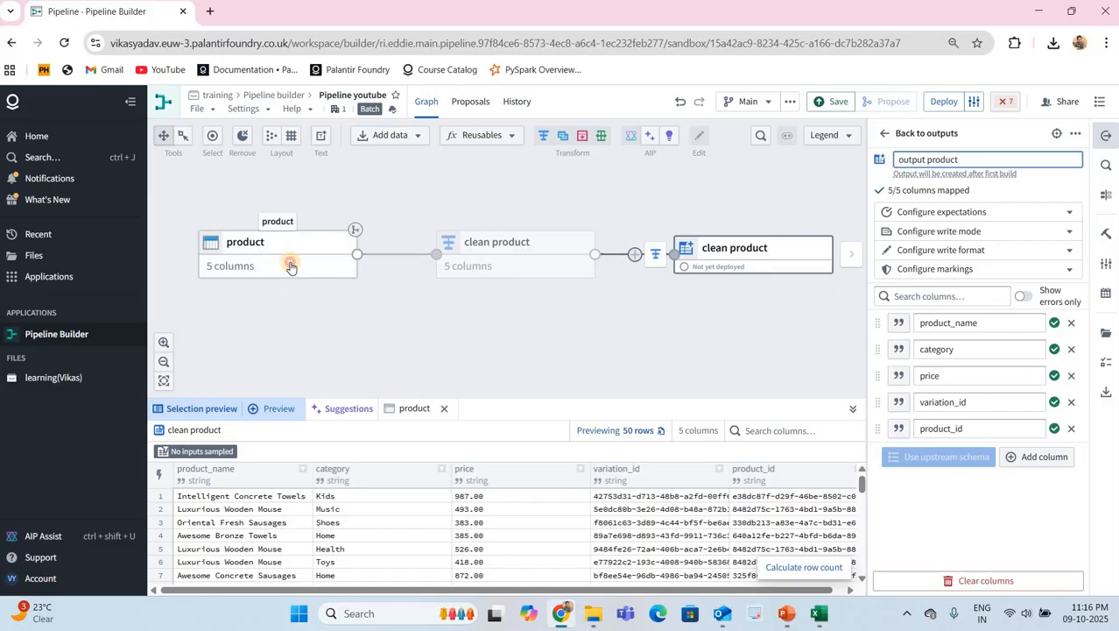
click(487, 260)
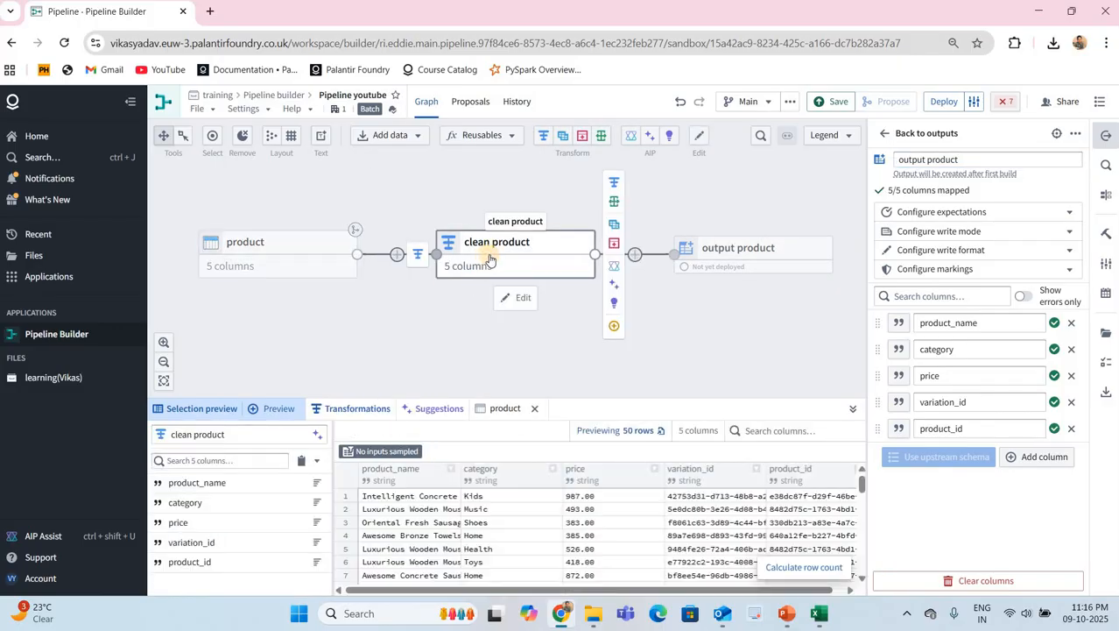
click(737, 267)
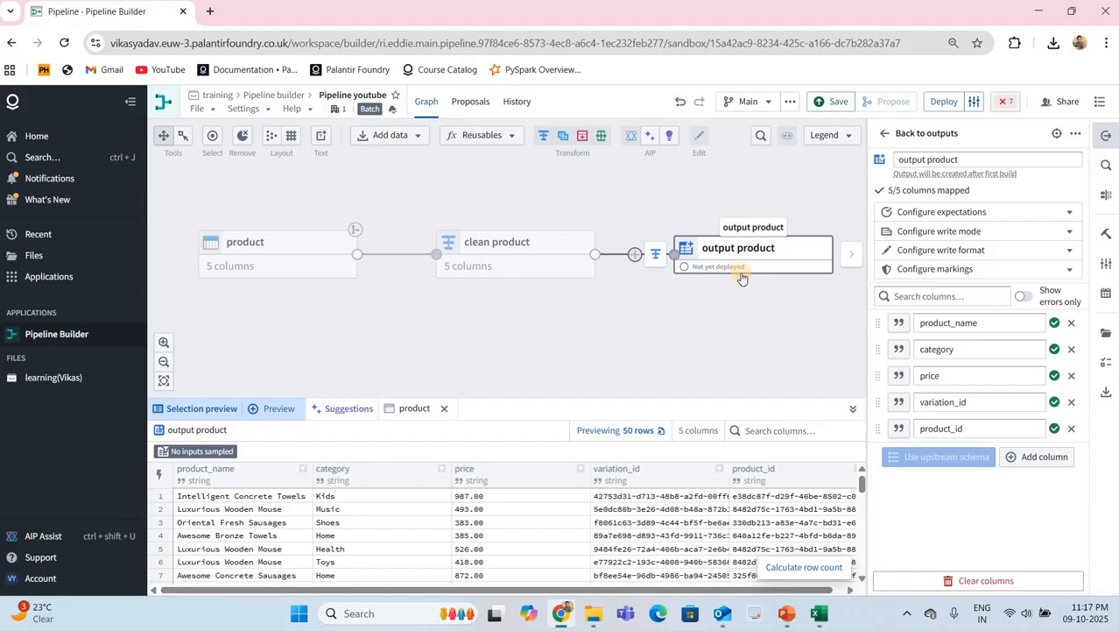
Save the pipeline and deploy it with the output product dataset selected to build.
click(834, 107)
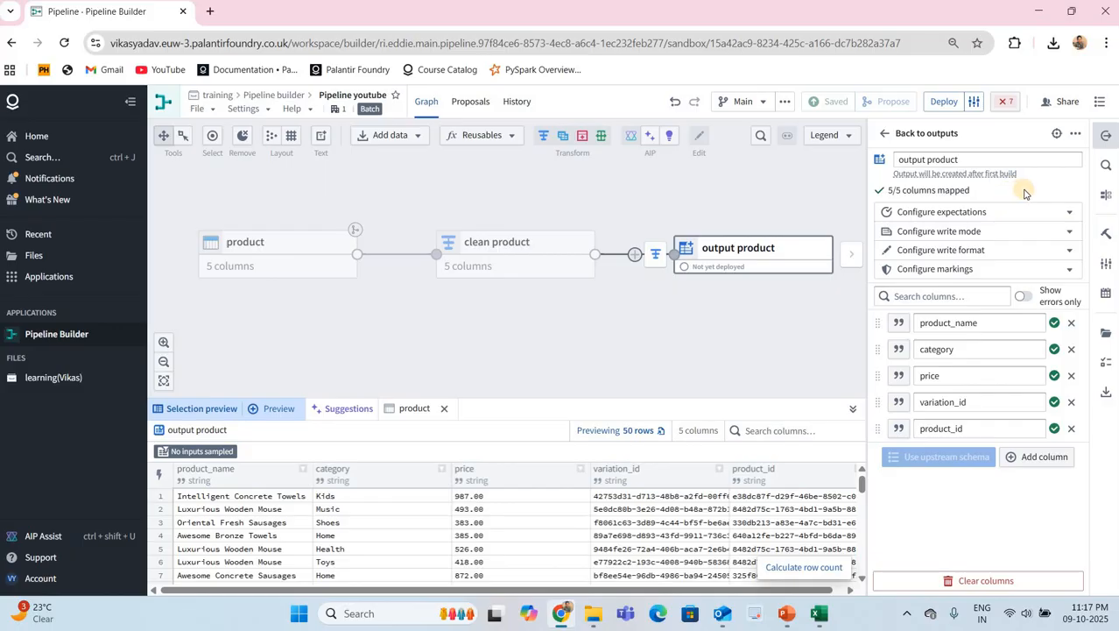
click(939, 102)
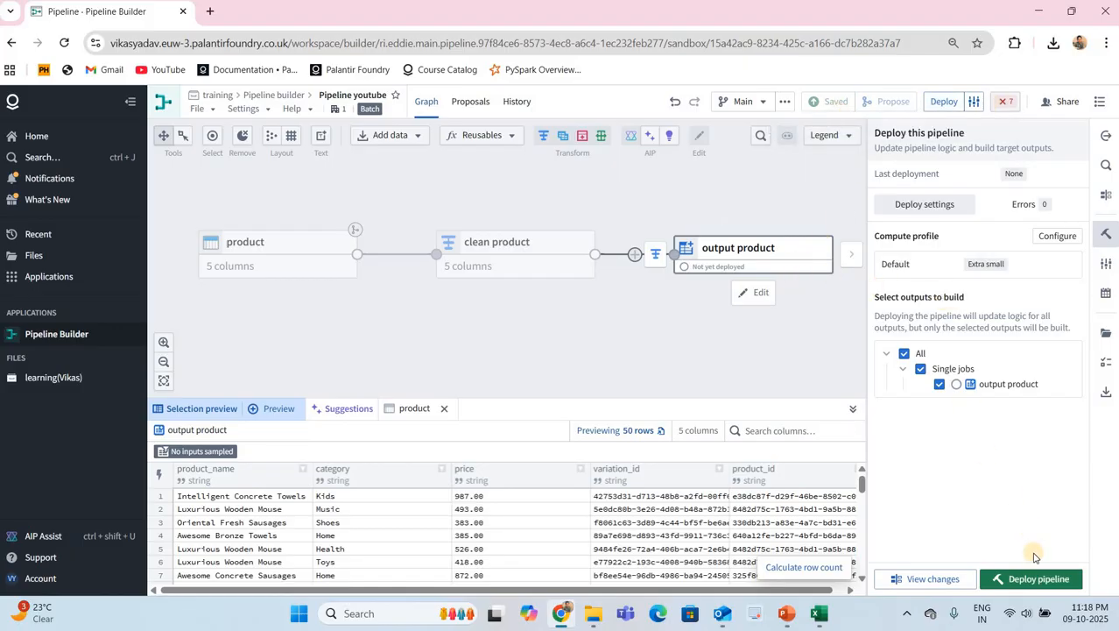
click(1026, 583)
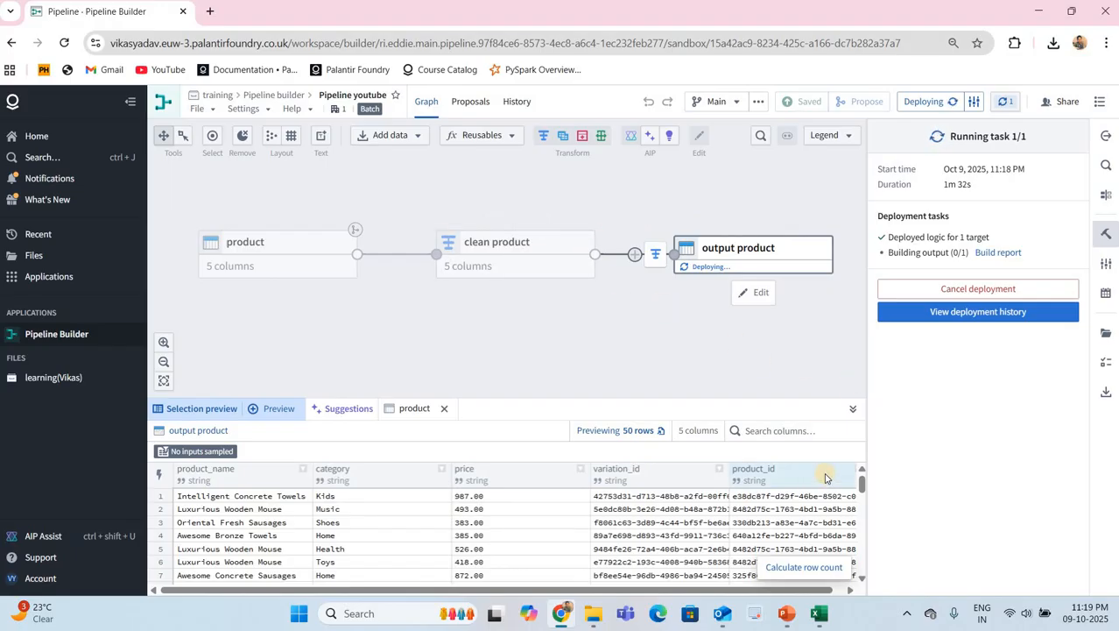
View the pipeline's branch options without changing branch, and dismiss the deployment notification.
click(718, 102)
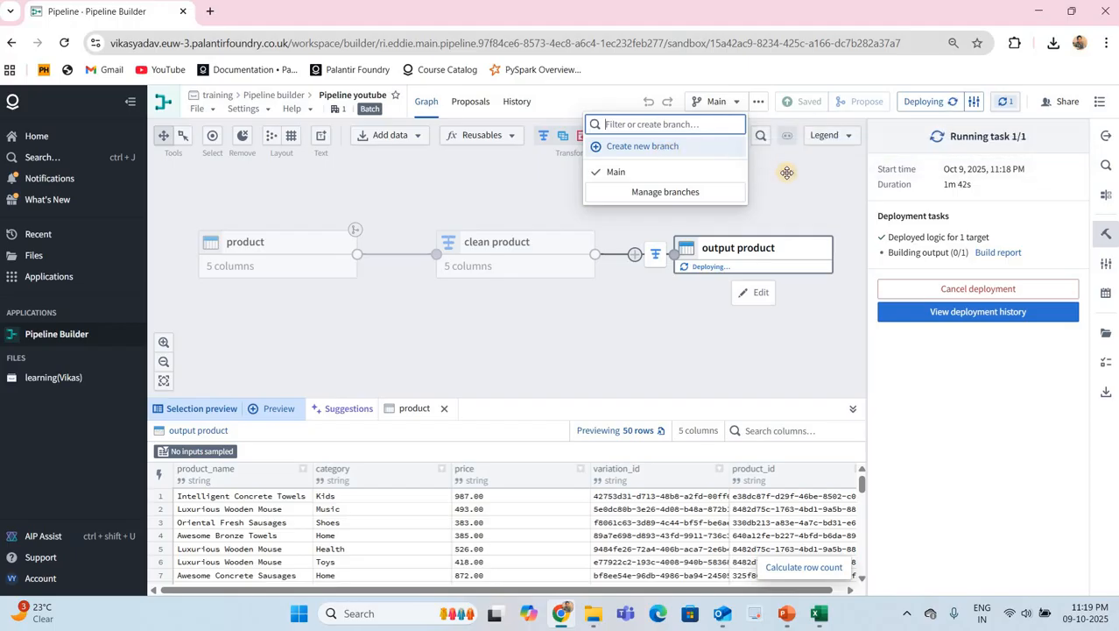
click(738, 163)
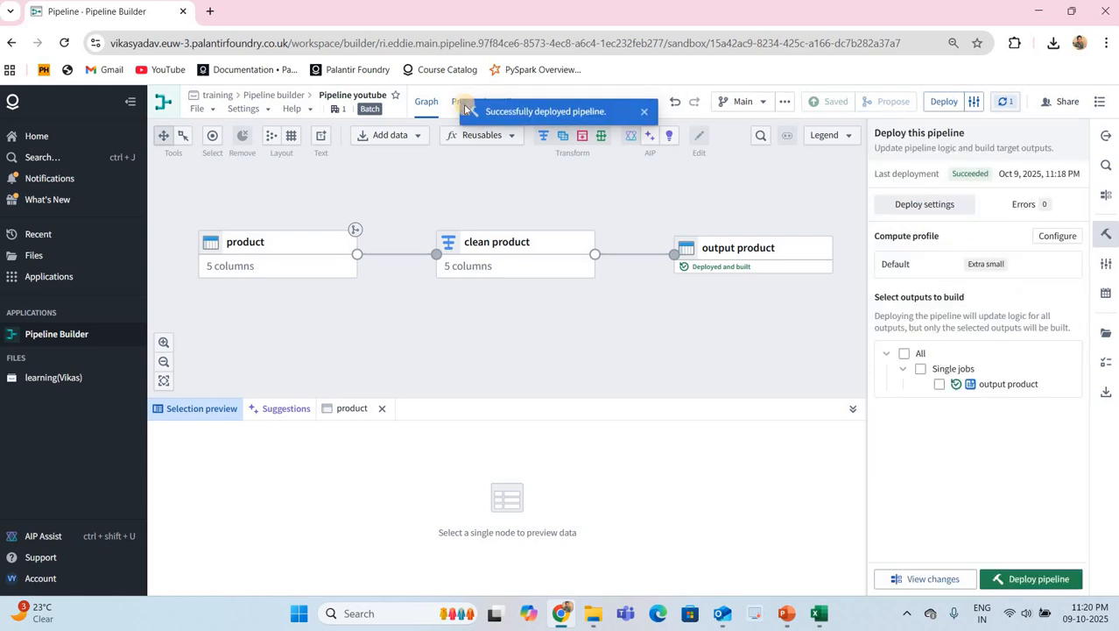
click(643, 113)
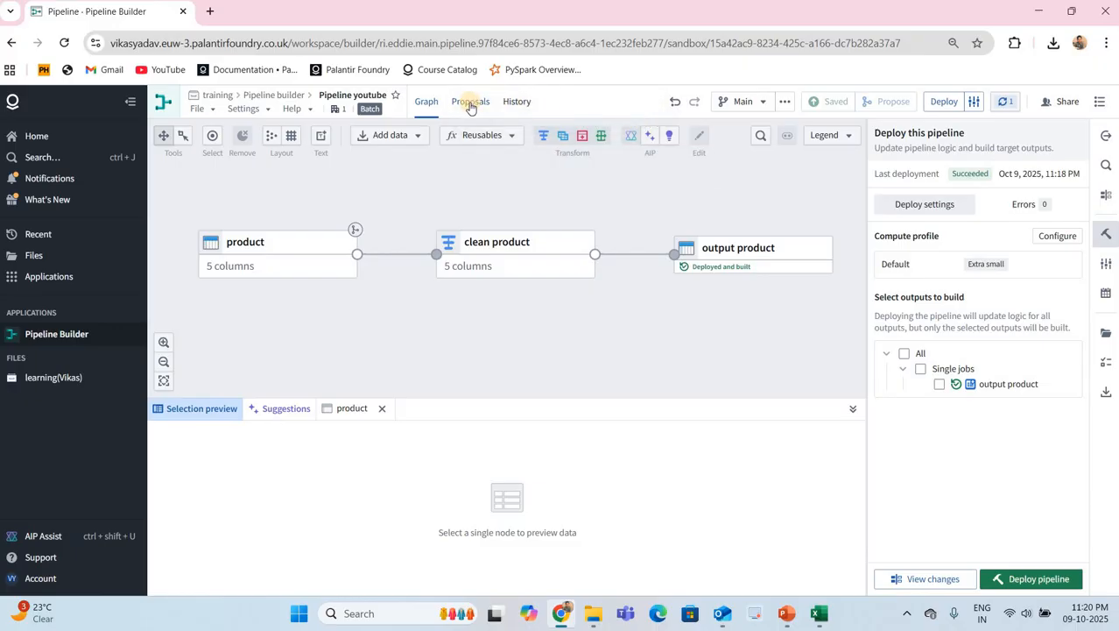